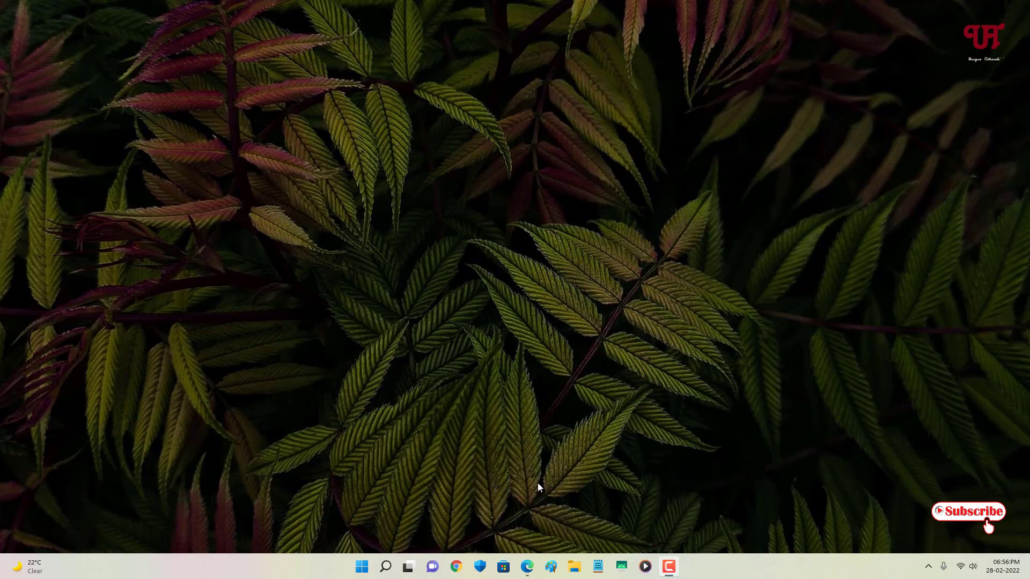
- In Microsoft Edge, open the Scribus website from the Google results for Scribus and go to its Get Scribus page
{"action": "left_click", "coordinate": [527, 567]}
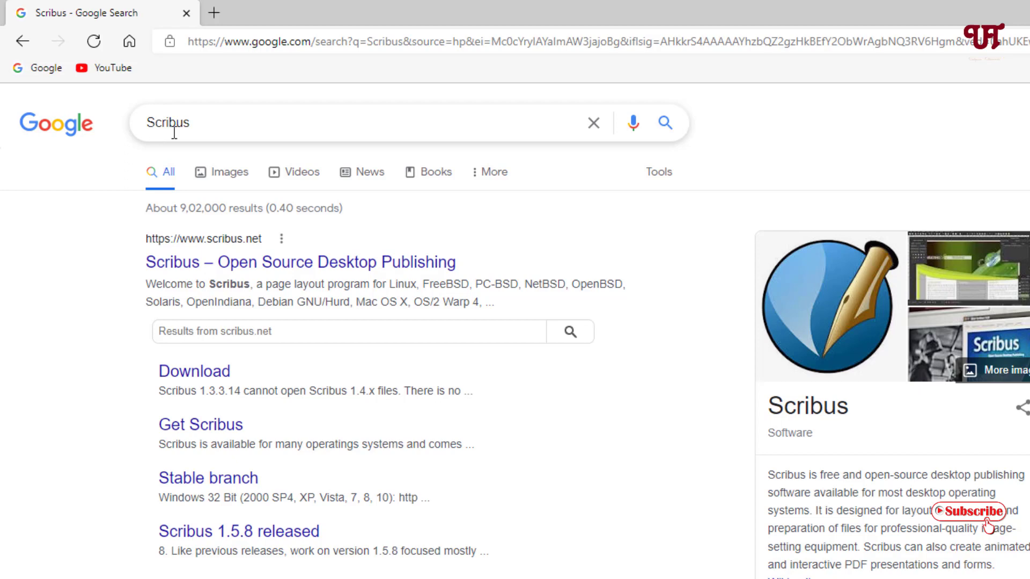
{"action": "left_click", "coordinate": [213, 273]}
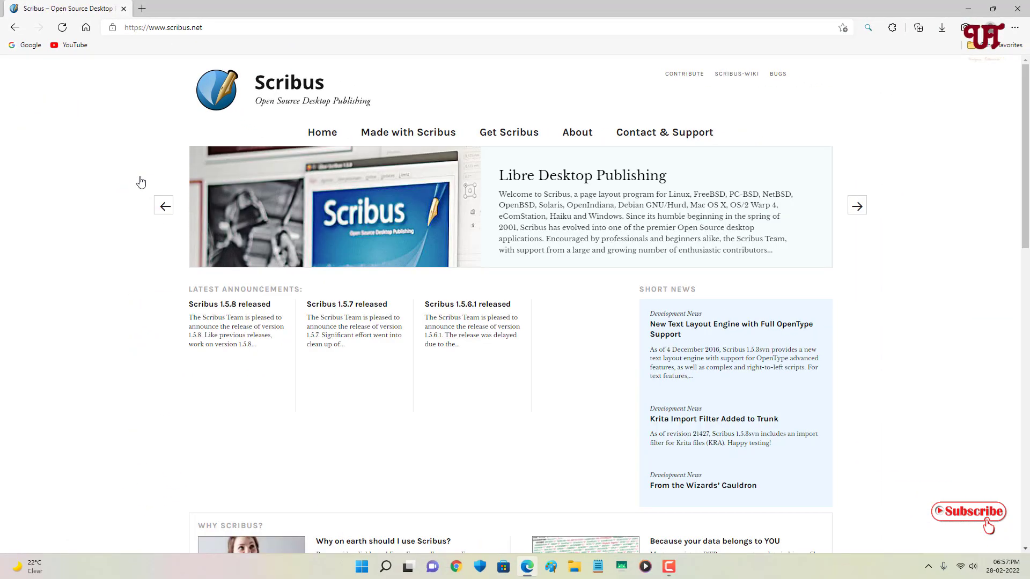
{"action": "left_click_drag", "start_coordinate": [1026, 109], "coordinate": [1027, 83]}
{"action": "mouse_move", "coordinate": [496, 138]}
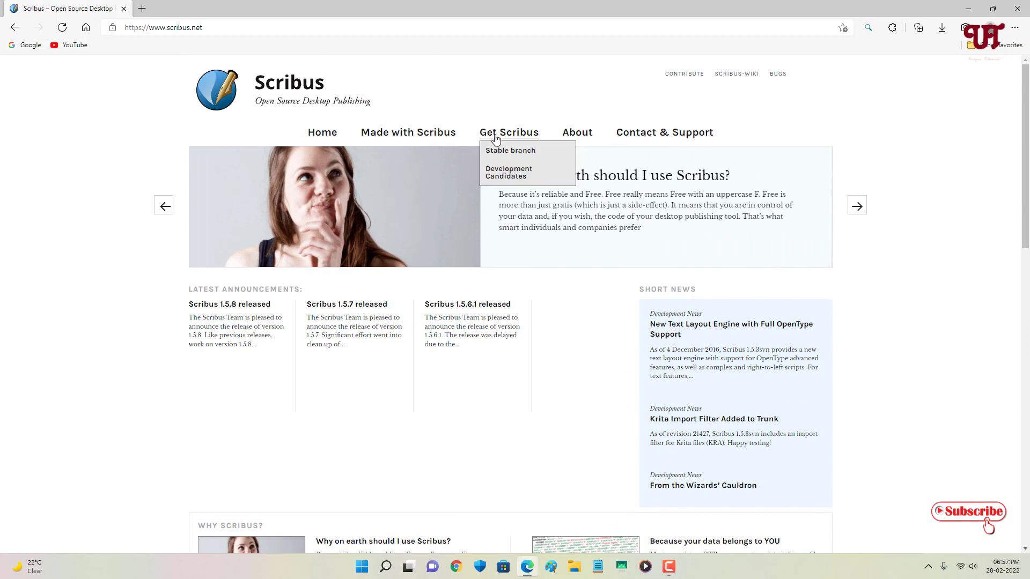
{"action": "left_click", "coordinate": [495, 139]}
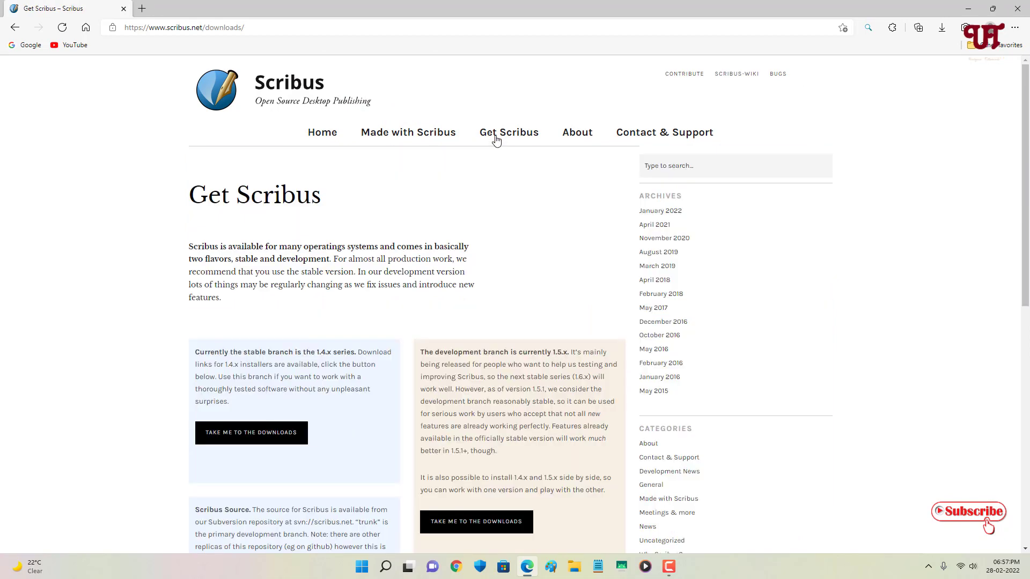
- Download scribus-1.4.8-windows.exe from SourceForge through the stable branch's Windows 64 Bit link
{"action": "scroll", "coordinate": [496, 144], "scroll_direction": "down", "scroll_amount": 3}
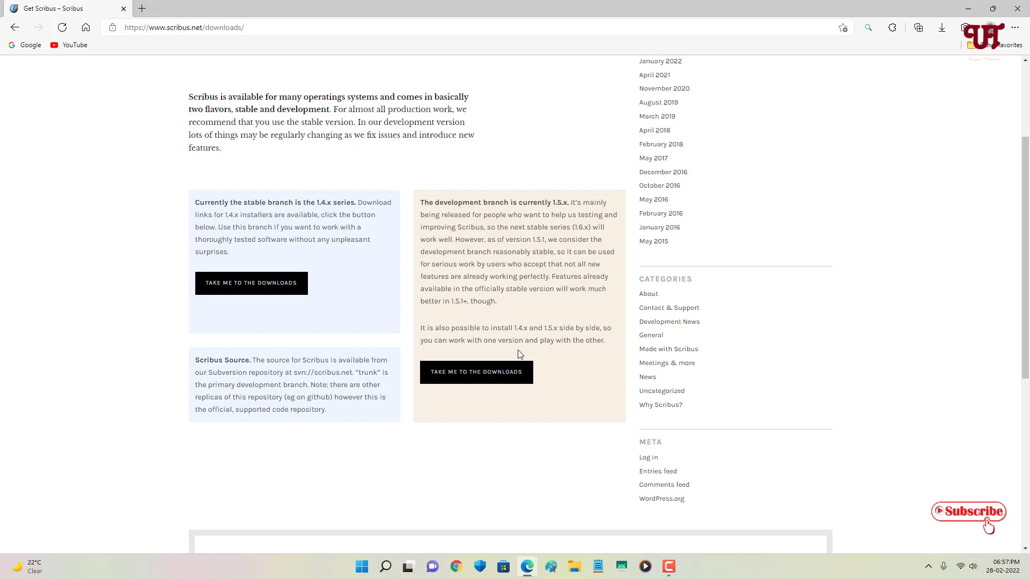
{"action": "left_click", "coordinate": [231, 291]}
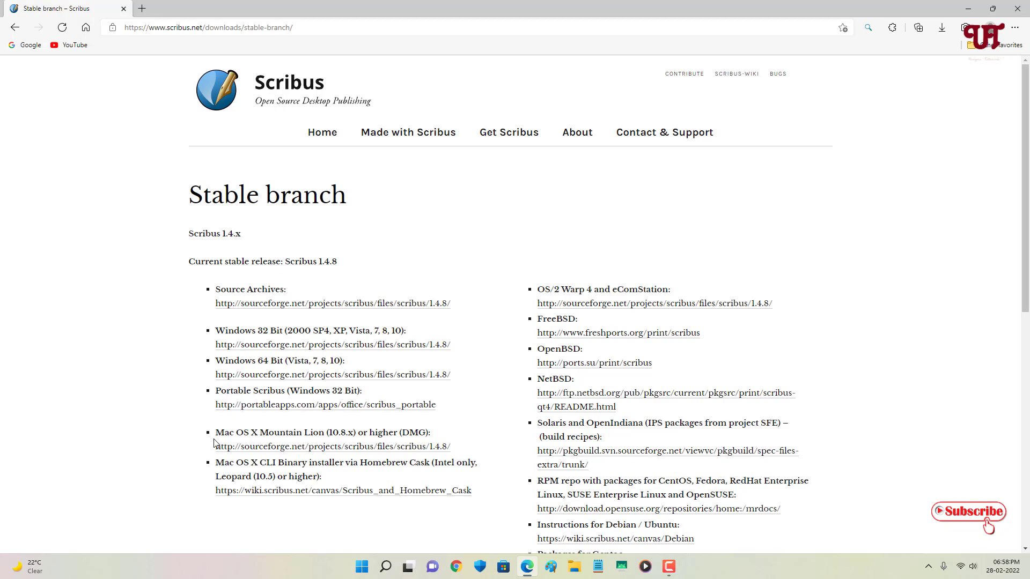
{"action": "scroll", "coordinate": [214, 445], "scroll_direction": "down", "scroll_amount": 1}
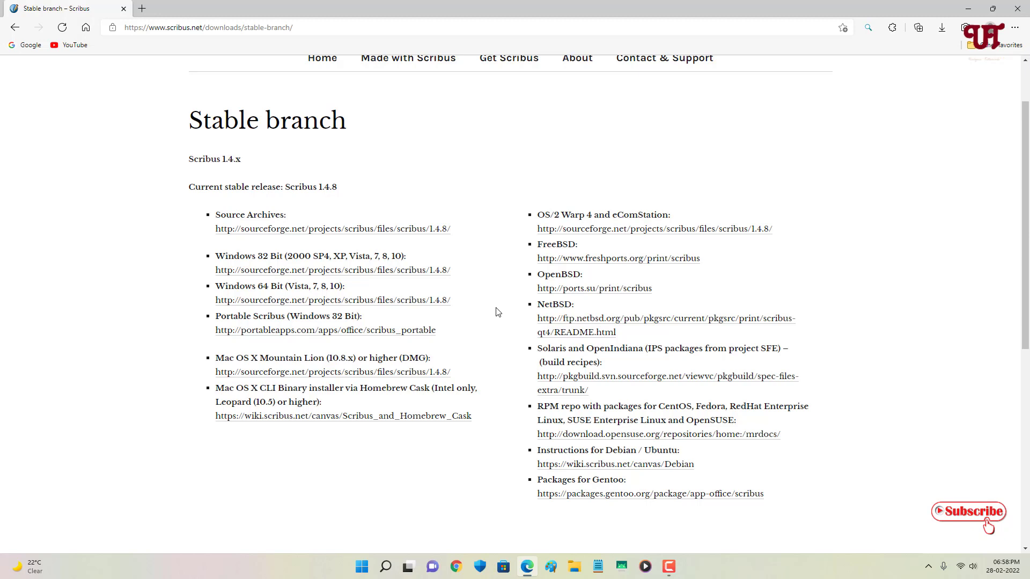
{"action": "left_click", "coordinate": [234, 301]}
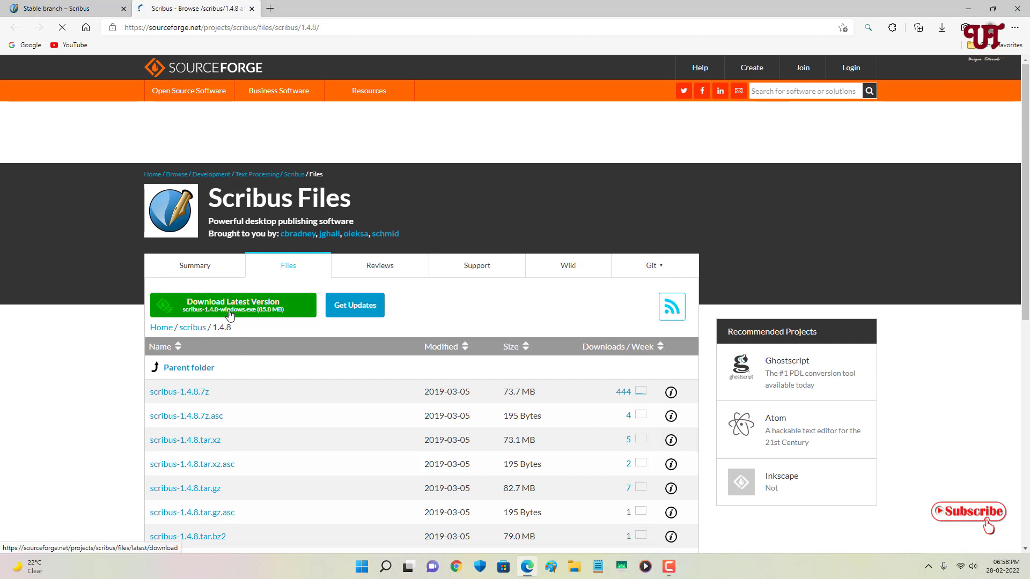
{"action": "left_click", "coordinate": [230, 313]}
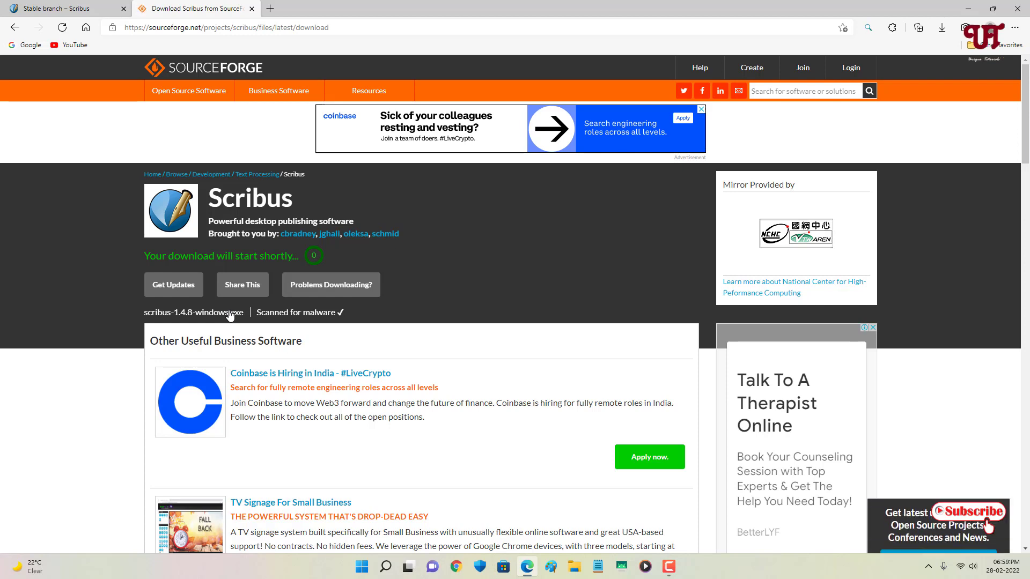
- Show the downloaded scribus-1.4.8-windows file in its folder, launch the installer and close the folder window
{"action": "mouse_move", "coordinate": [824, 85]}
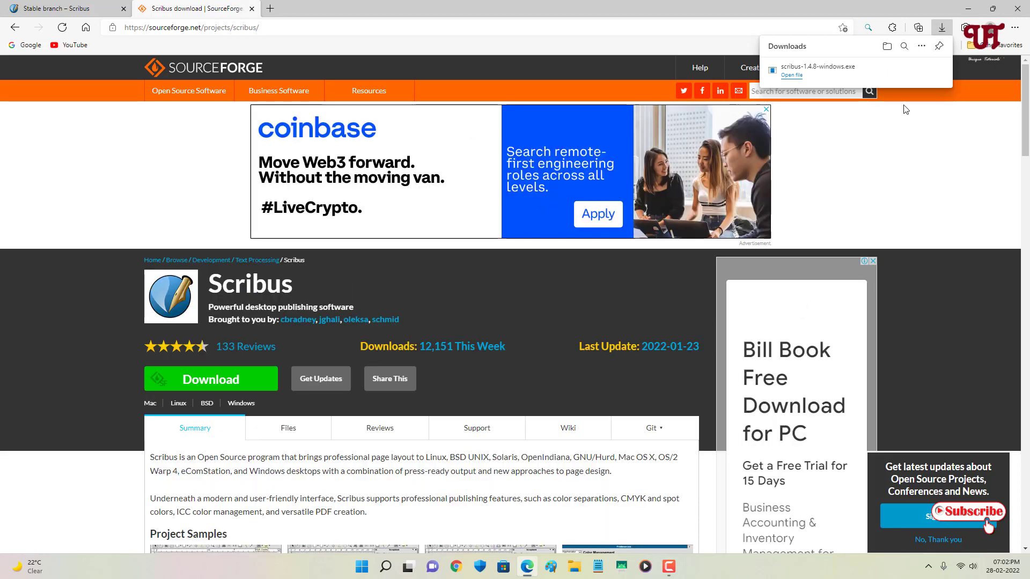
{"action": "mouse_move", "coordinate": [893, 78]}
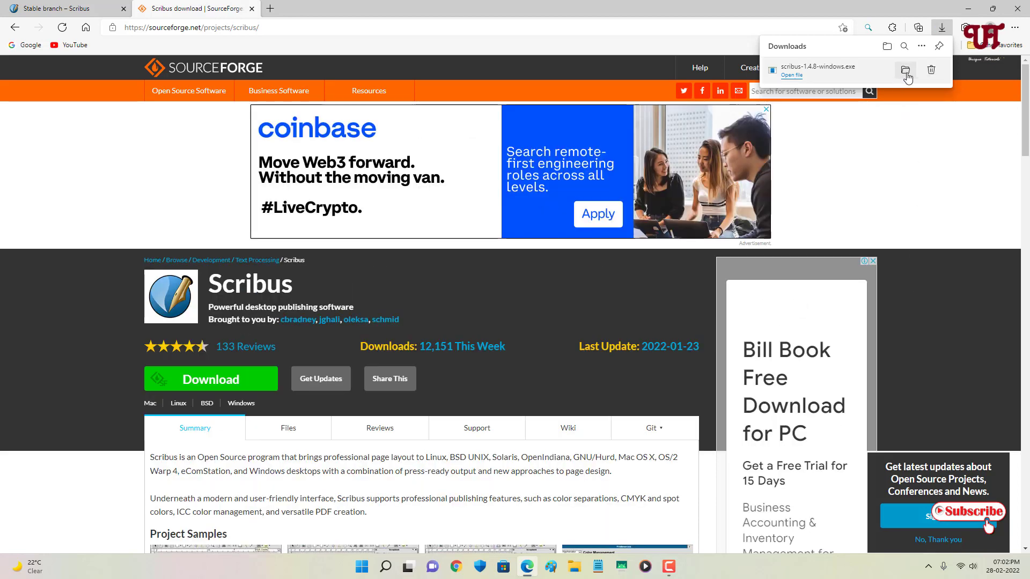
{"action": "left_click", "coordinate": [905, 71]}
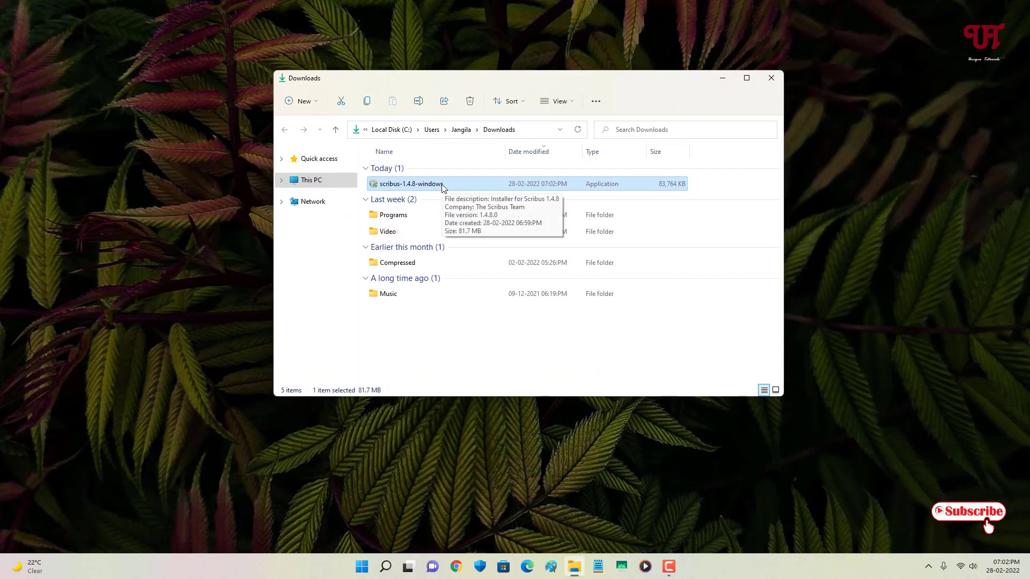
{"action": "double_click", "coordinate": [443, 185]}
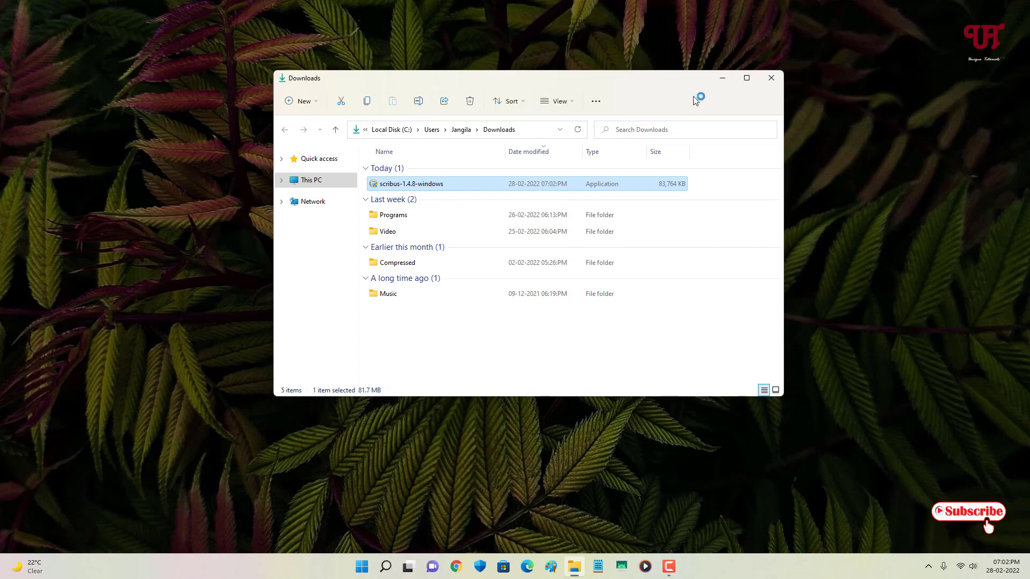
{"action": "left_click", "coordinate": [771, 78]}
{"action": "left_click", "coordinate": [519, 306]}
- Accept the licence and install Scribus 1.4.8 with the Full component set into C:\Program Files (x86)\Scribus 1.4.8
{"action": "left_click", "coordinate": [573, 368]}
{"action": "left_click", "coordinate": [473, 334]}
{"action": "left_click", "coordinate": [579, 369]}
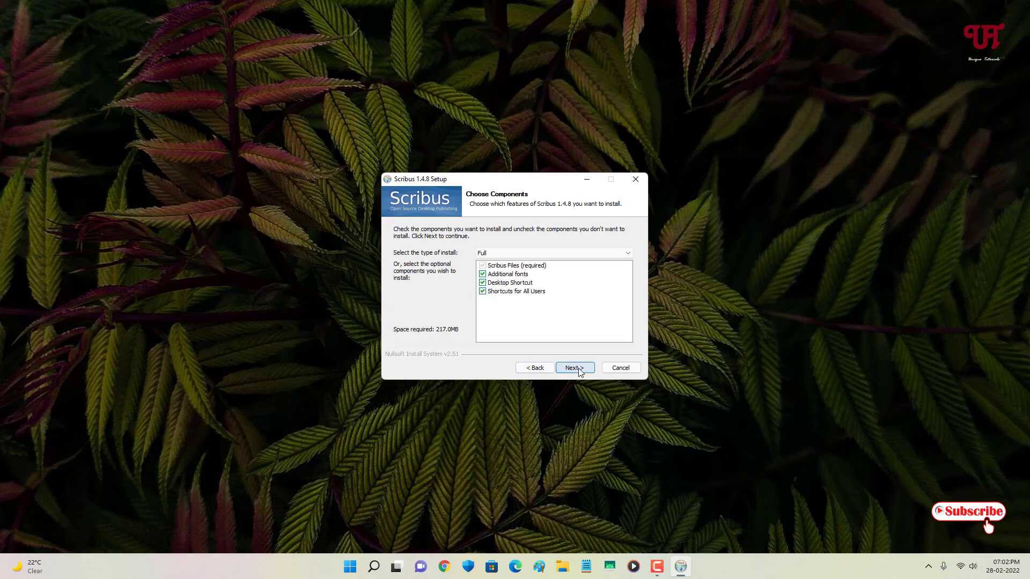
{"action": "left_click", "coordinate": [575, 368]}
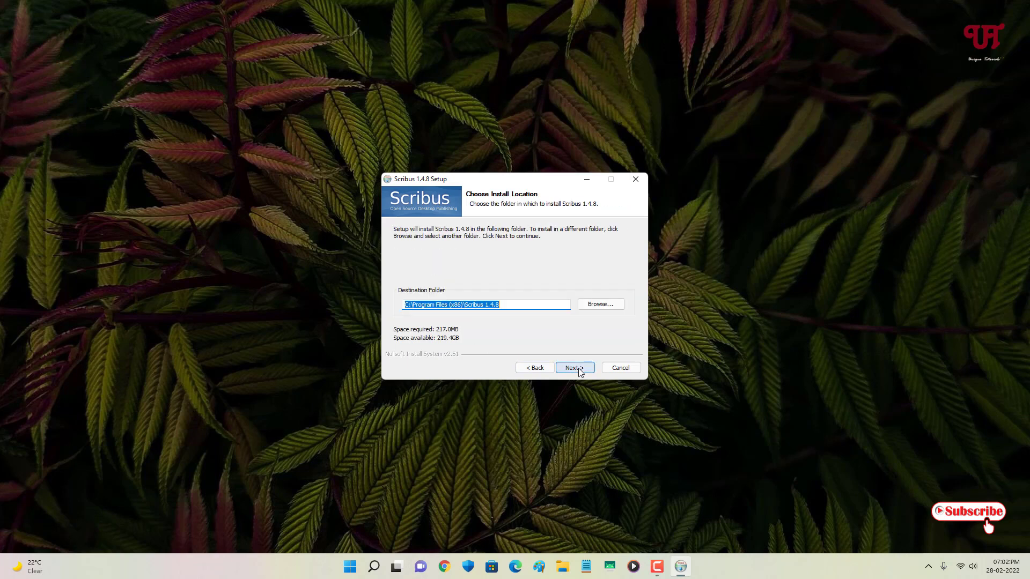
{"action": "left_click", "coordinate": [577, 368]}
{"action": "left_click", "coordinate": [576, 368]}
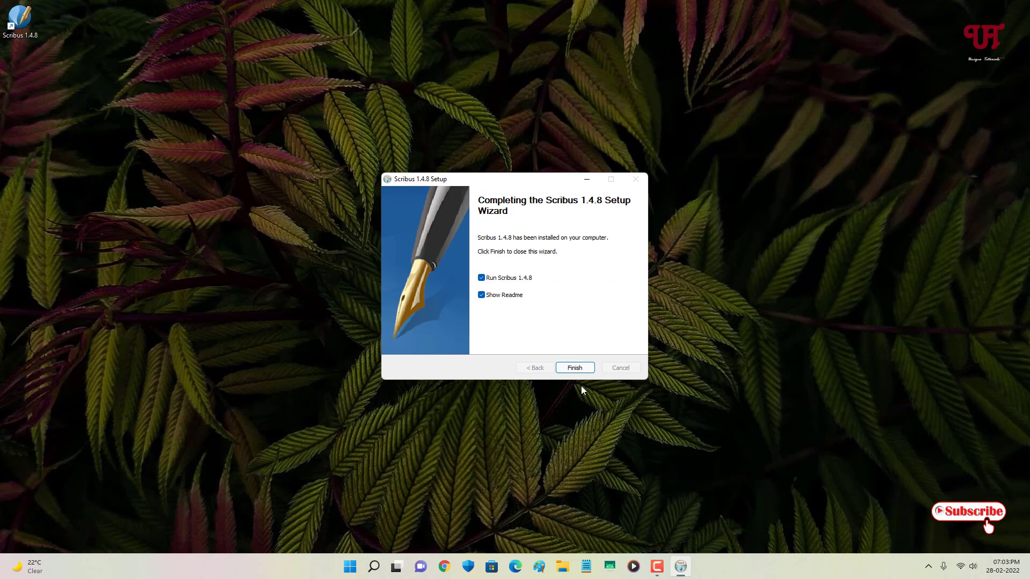
- Finish the setup with Show Readme off and Run Scribus 1.4.8 on, and dismiss the Ghostscript notice at startup
{"action": "left_click", "coordinate": [501, 298]}
{"action": "left_click", "coordinate": [574, 368]}
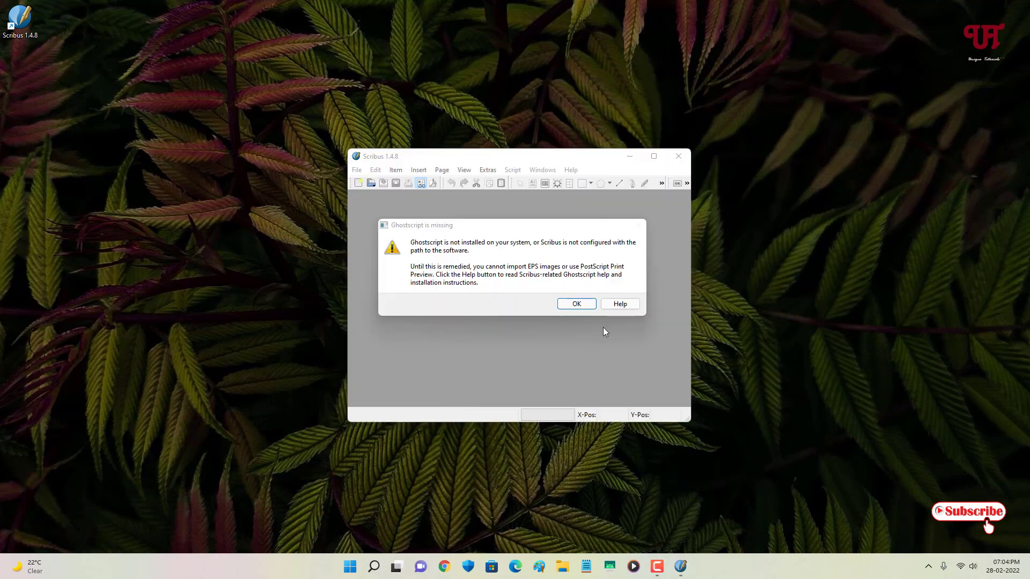
{"action": "left_click", "coordinate": [585, 305]}
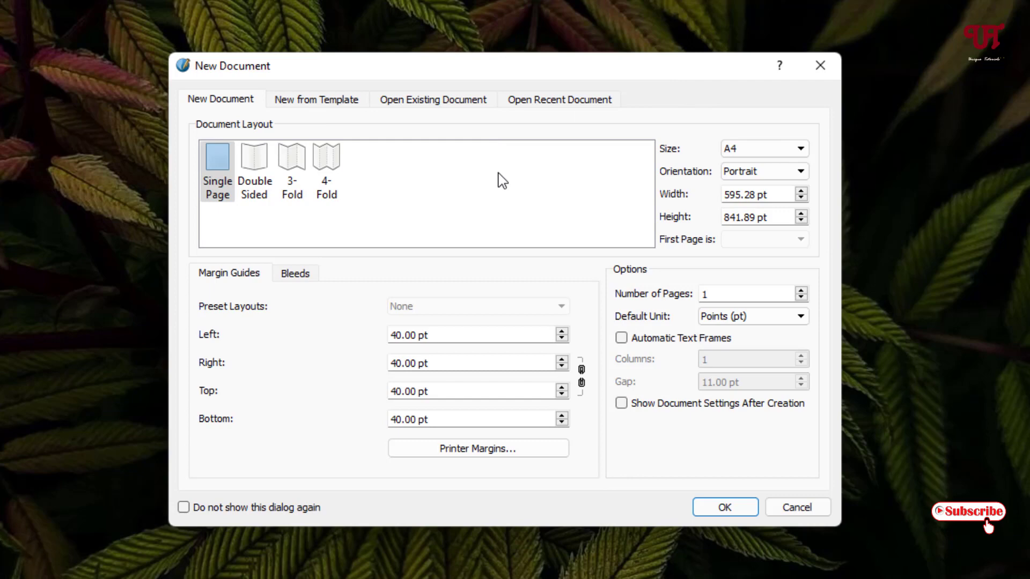
- Review the page sizes and orientations offered for the new document, keeping A4 and Portrait
{"action": "left_click", "coordinate": [761, 154]}
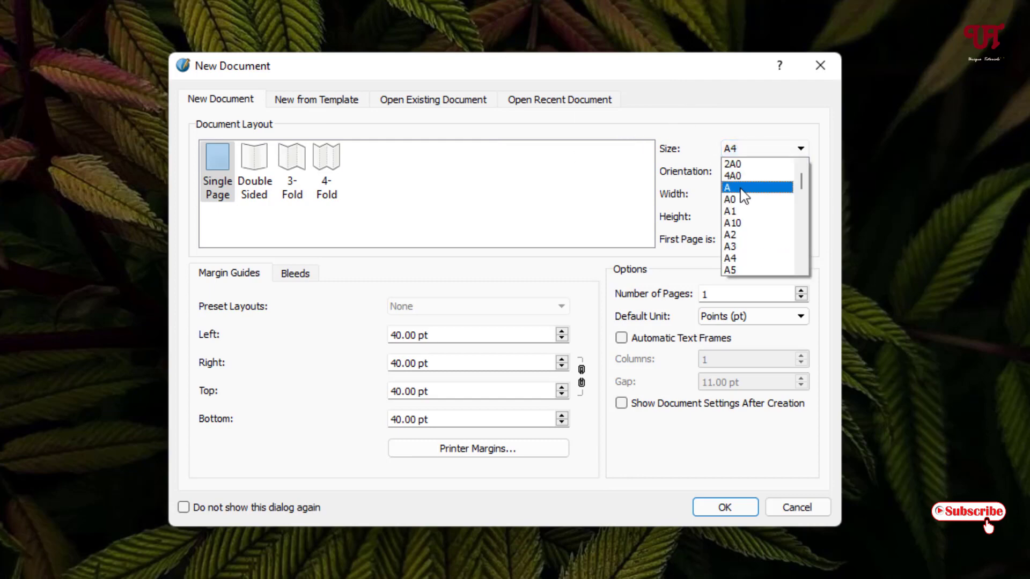
{"action": "scroll", "coordinate": [738, 197], "scroll_direction": "down", "scroll_amount": 2}
{"action": "scroll", "coordinate": [736, 196], "scroll_direction": "down", "scroll_amount": 5}
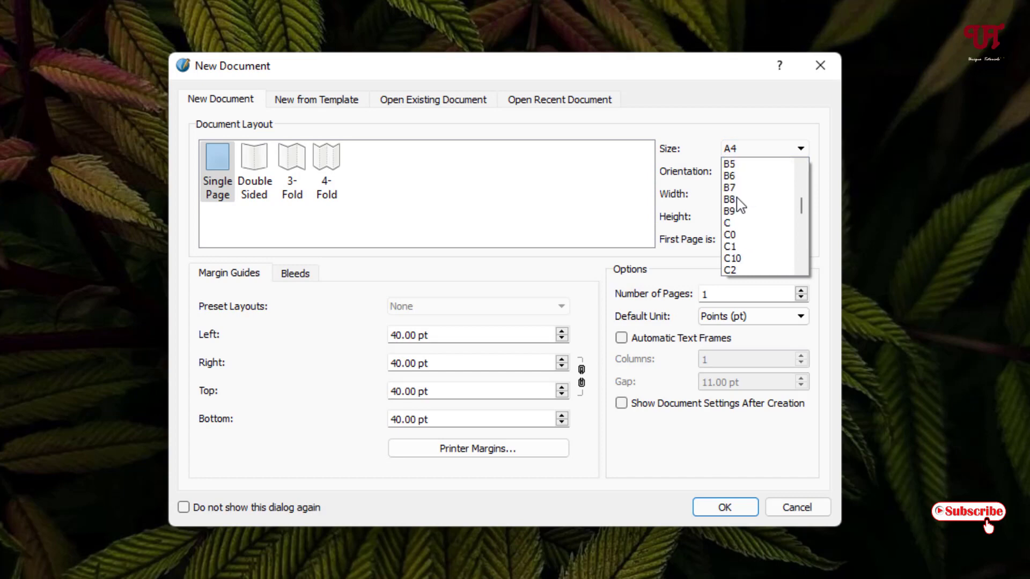
{"action": "left_click_drag", "start_coordinate": [802, 209], "coordinate": [797, 273]}
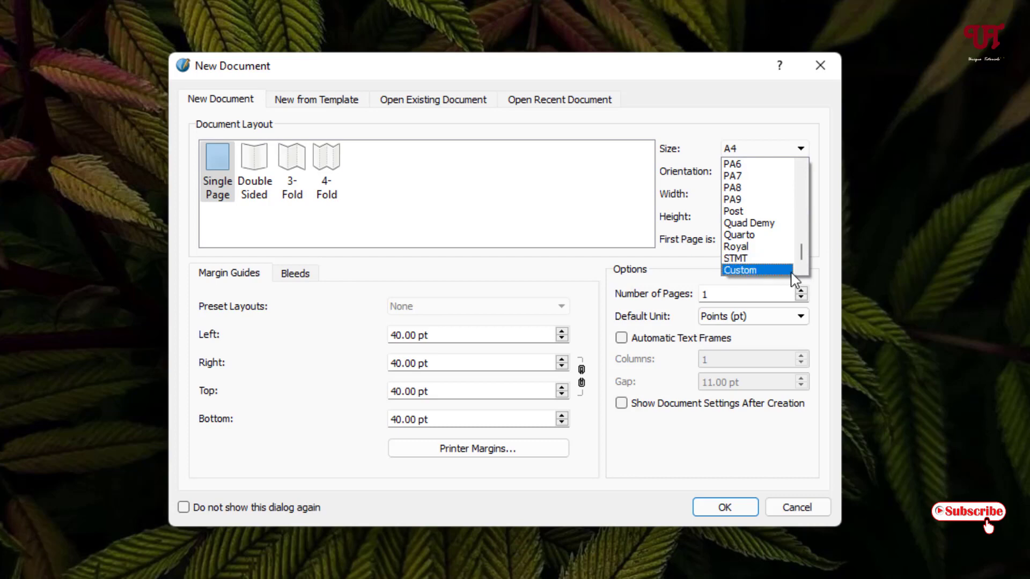
{"action": "left_click_drag", "start_coordinate": [808, 257], "coordinate": [802, 182]}
{"action": "left_click", "coordinate": [370, 222]}
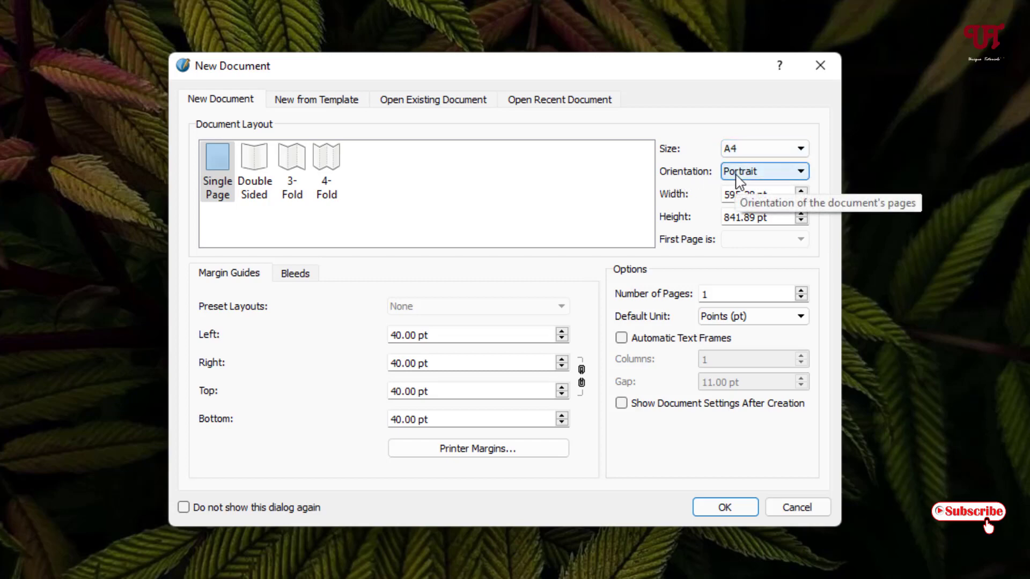
{"action": "left_click", "coordinate": [753, 172]}
{"action": "left_click", "coordinate": [701, 191]}
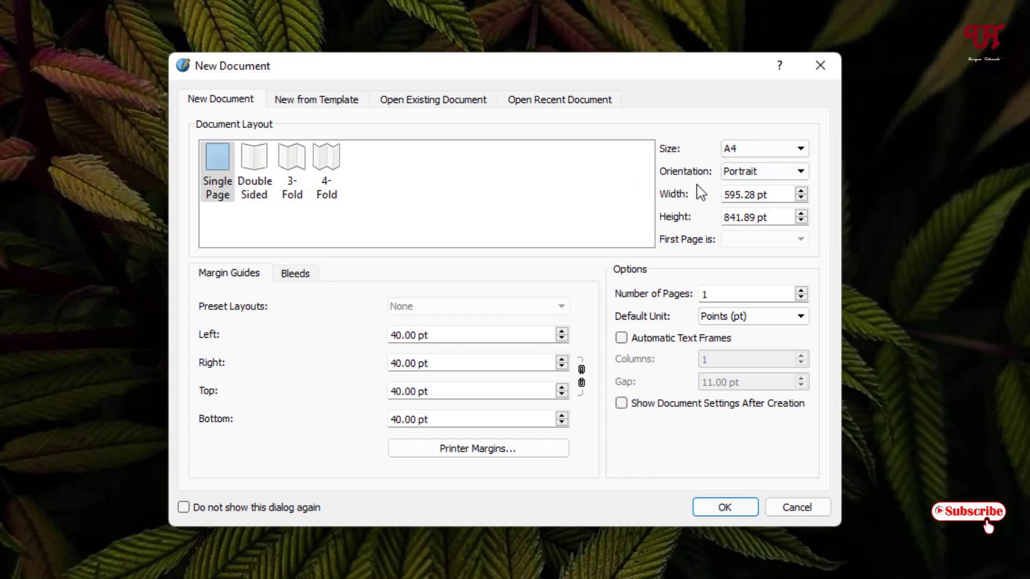
- Create a single-page A4 portrait document with 40 pt margins and maximize the Scribus window
{"action": "left_click", "coordinate": [724, 510]}
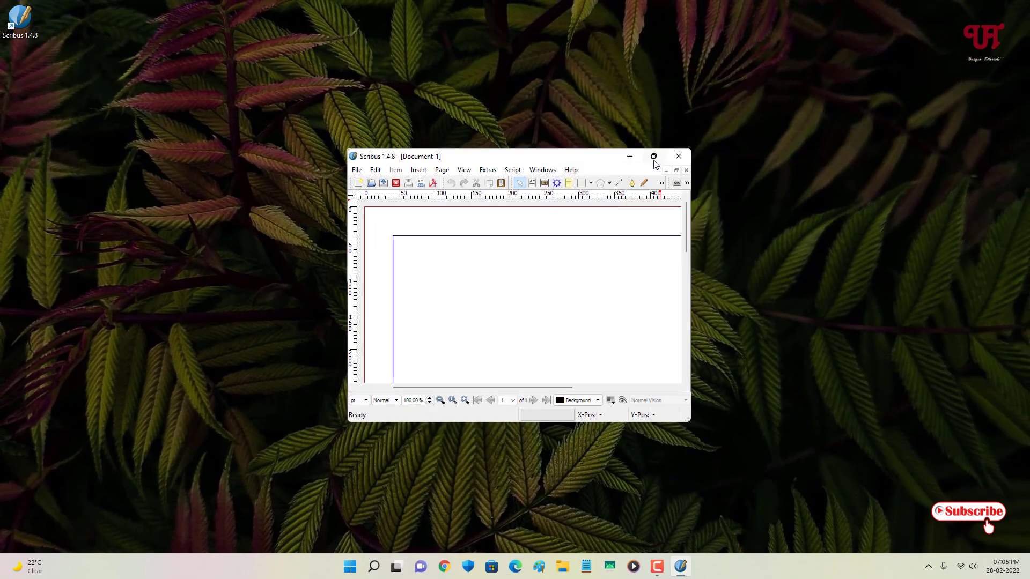
{"action": "left_click", "coordinate": [657, 156]}
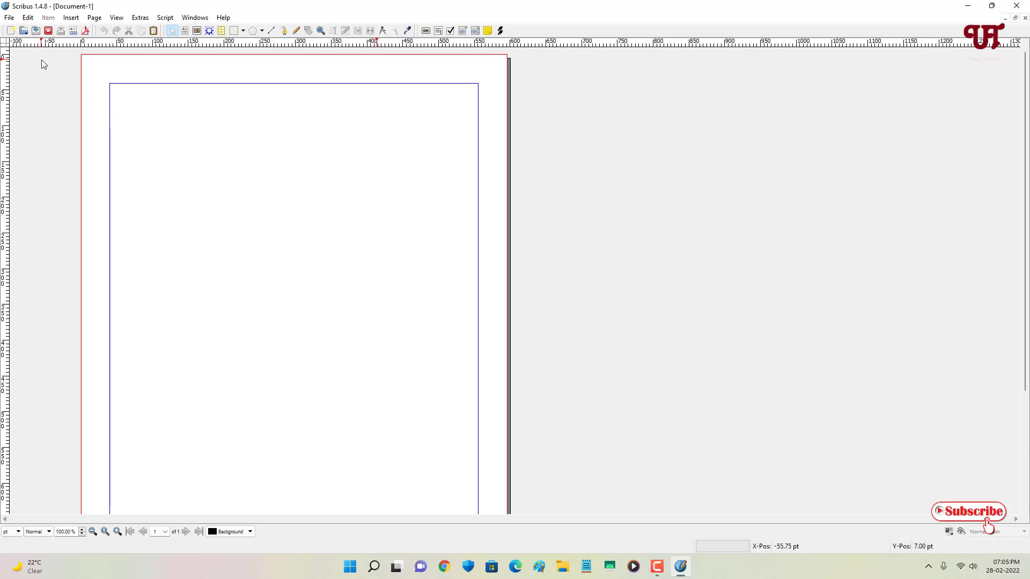
- Examine the commands available for editing, inserting objects, managing pages, changing the view and extras
{"action": "left_click", "coordinate": [28, 18]}
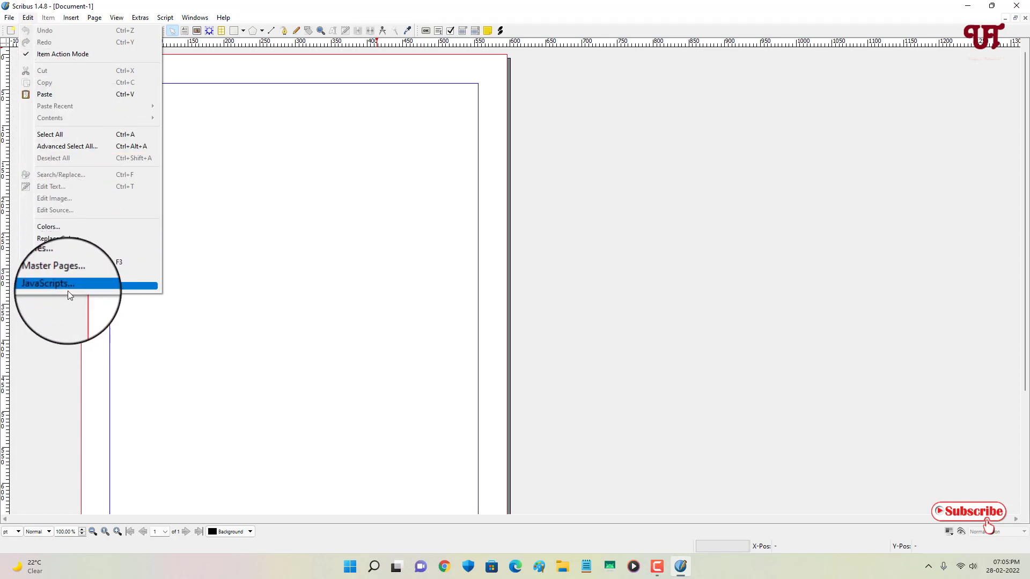
{"action": "left_click", "coordinate": [99, 323]}
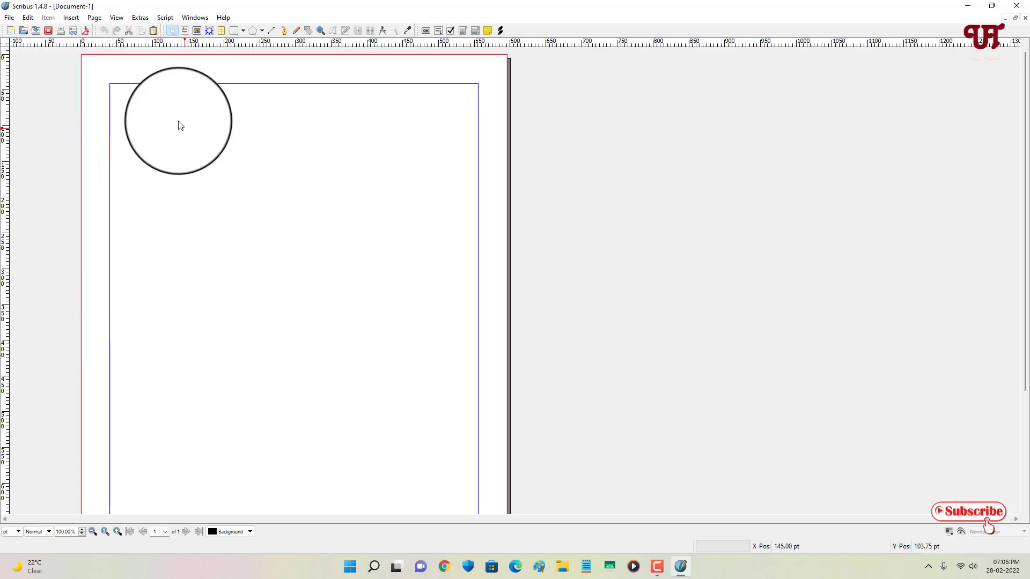
{"action": "left_click", "coordinate": [66, 18]}
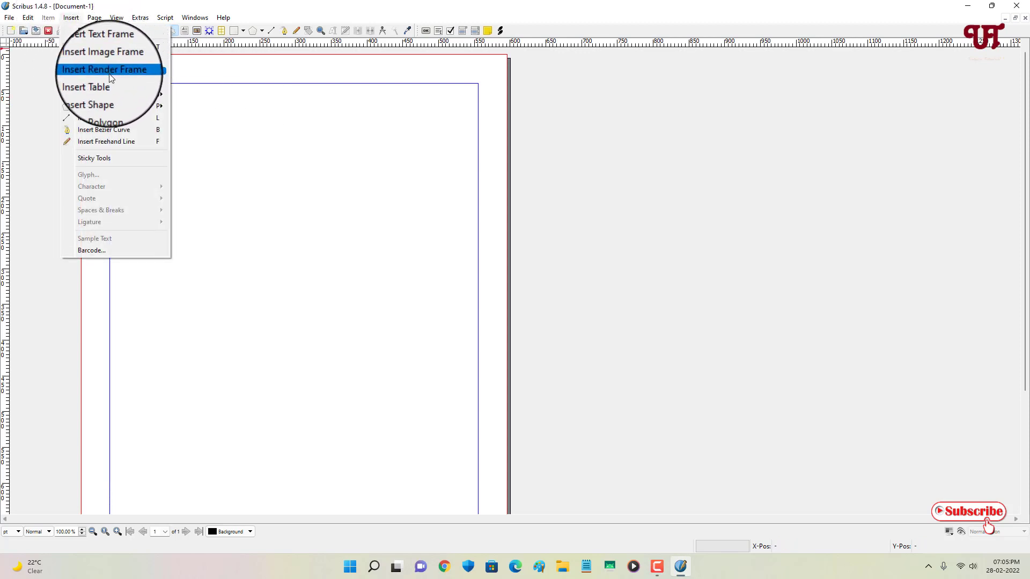
{"action": "mouse_move", "coordinate": [101, 95]}
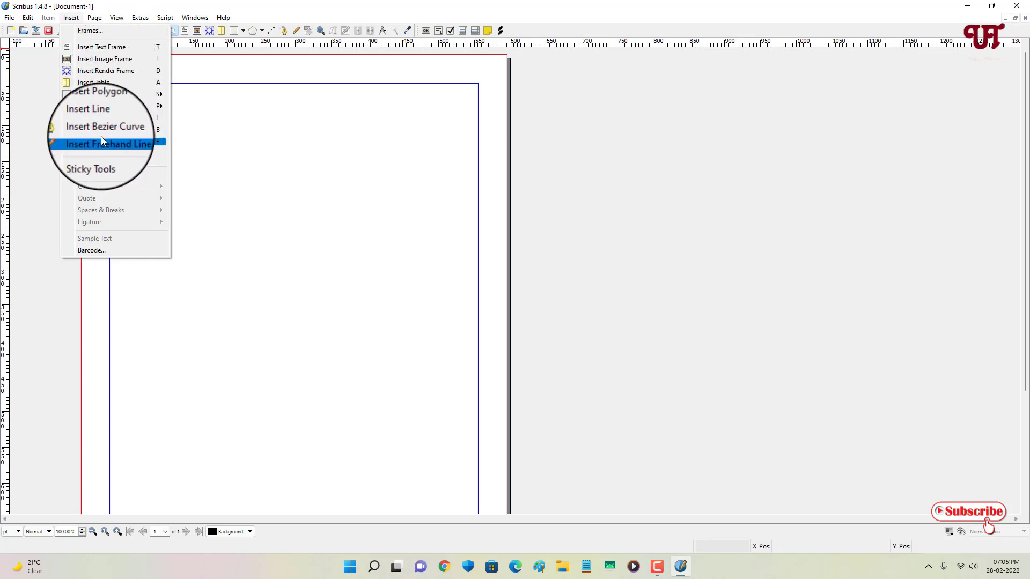
{"action": "left_click", "coordinate": [50, 96]}
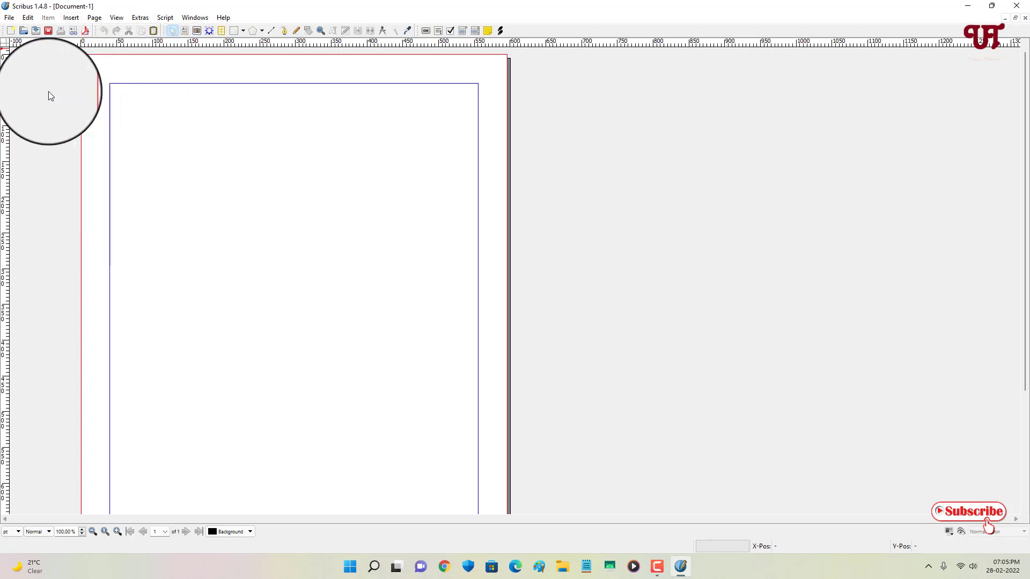
{"action": "left_click", "coordinate": [94, 18]}
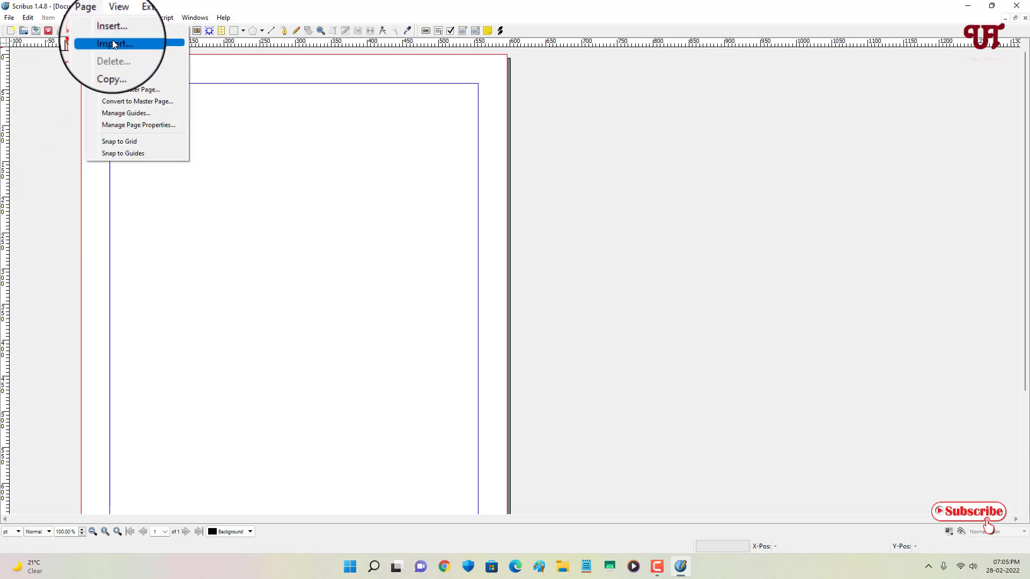
{"action": "left_click", "coordinate": [60, 133]}
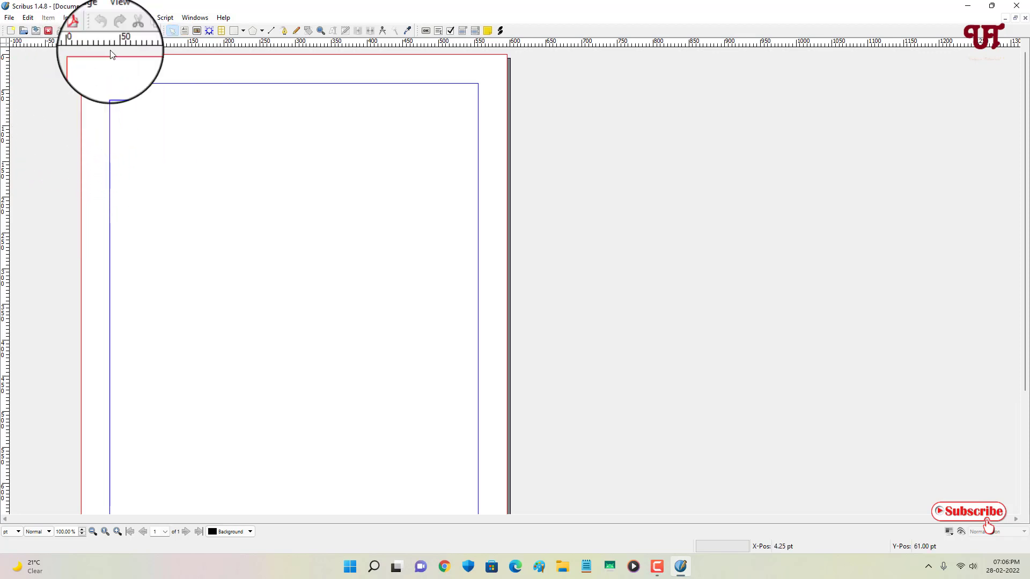
{"action": "left_click", "coordinate": [116, 18]}
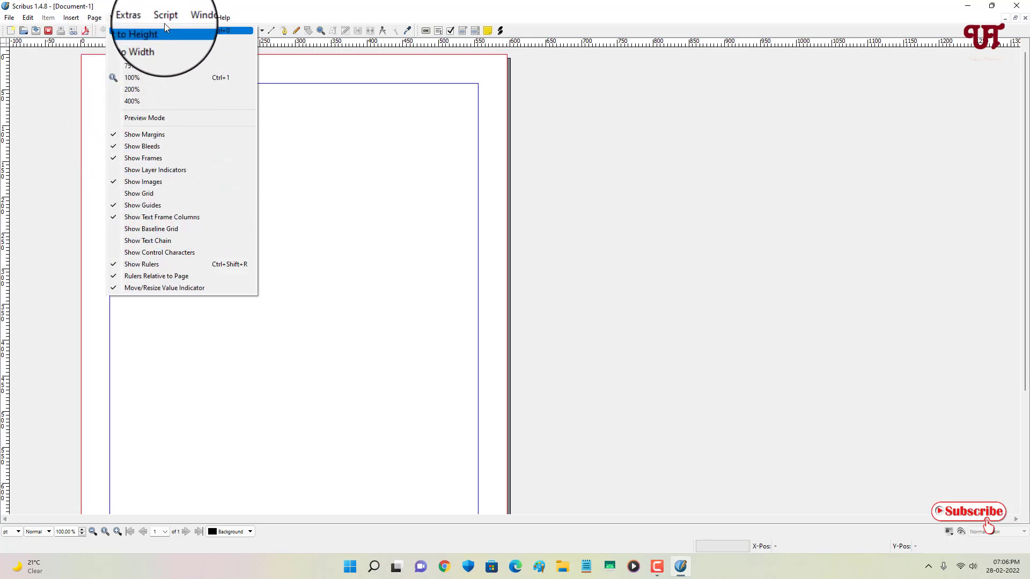
{"action": "mouse_move", "coordinate": [139, 21]}
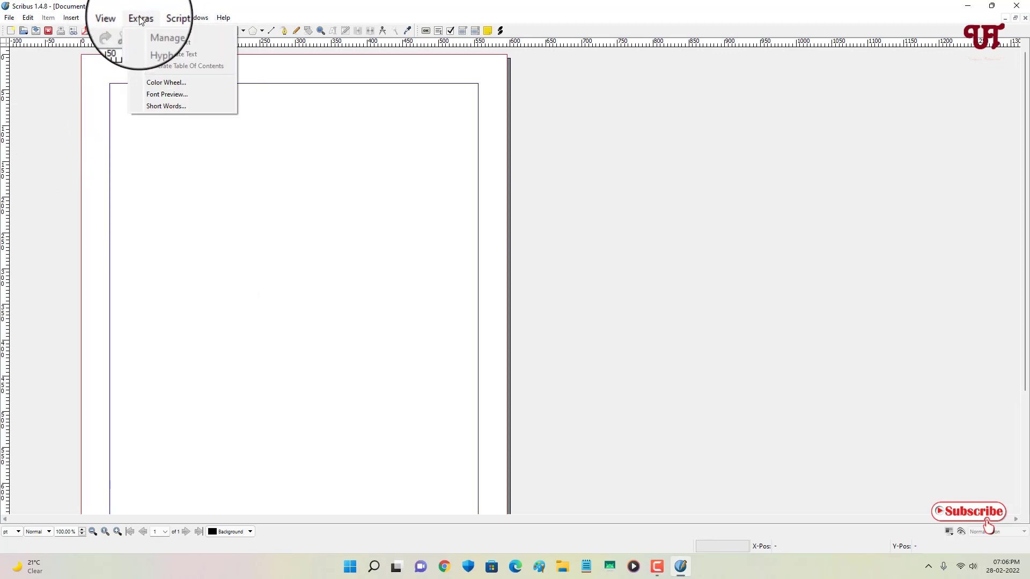
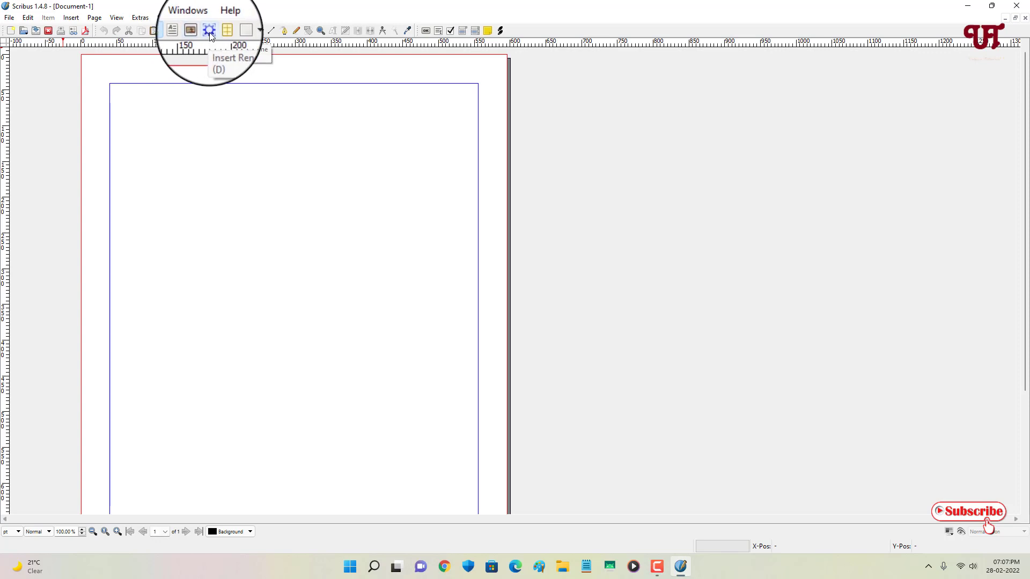
- Examine the shape categories, the polygon options and the PDF insertion tools available for the page
{"action": "left_click", "coordinate": [242, 30]}
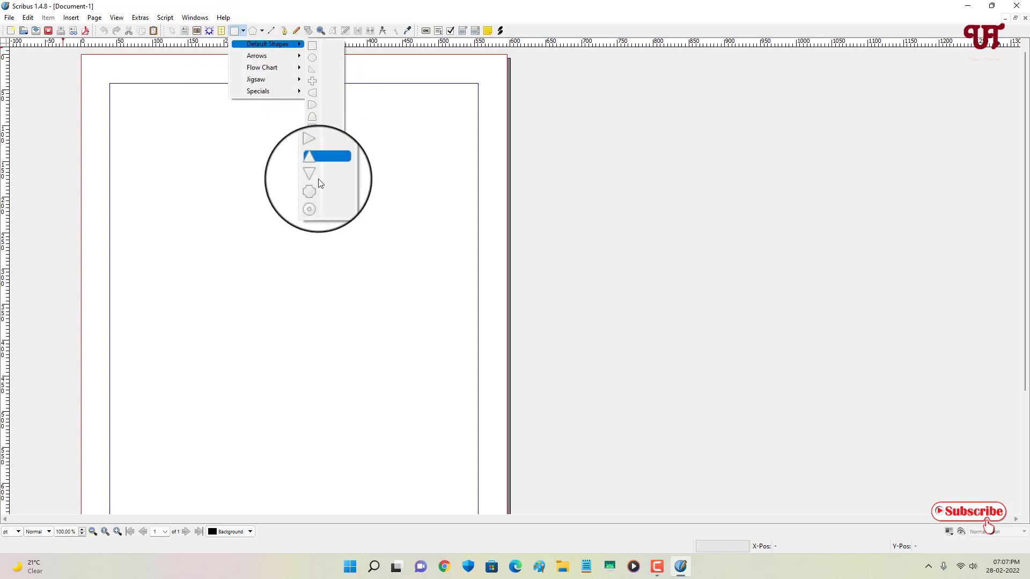
{"action": "mouse_move", "coordinate": [258, 59]}
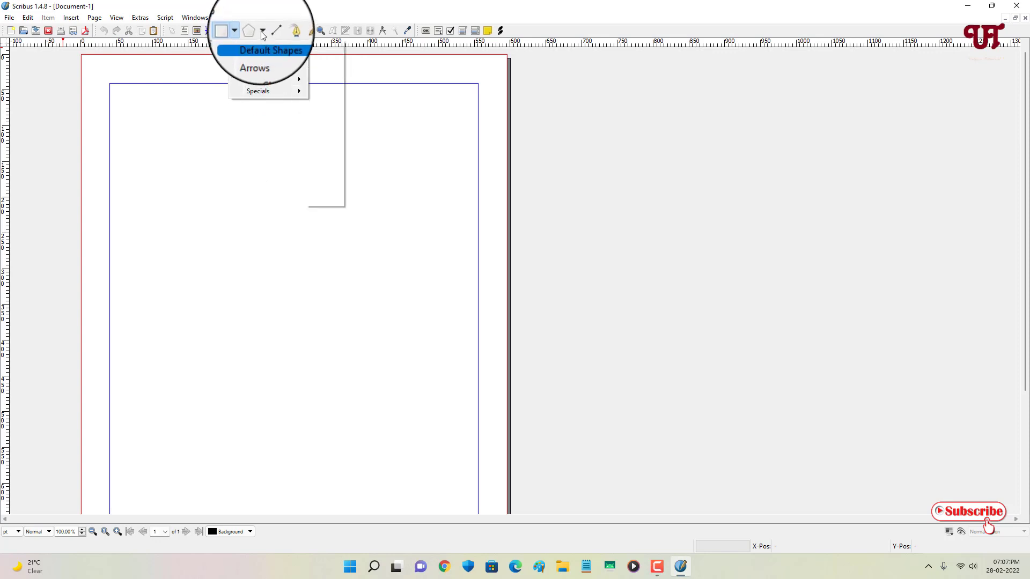
{"action": "left_click", "coordinate": [261, 31]}
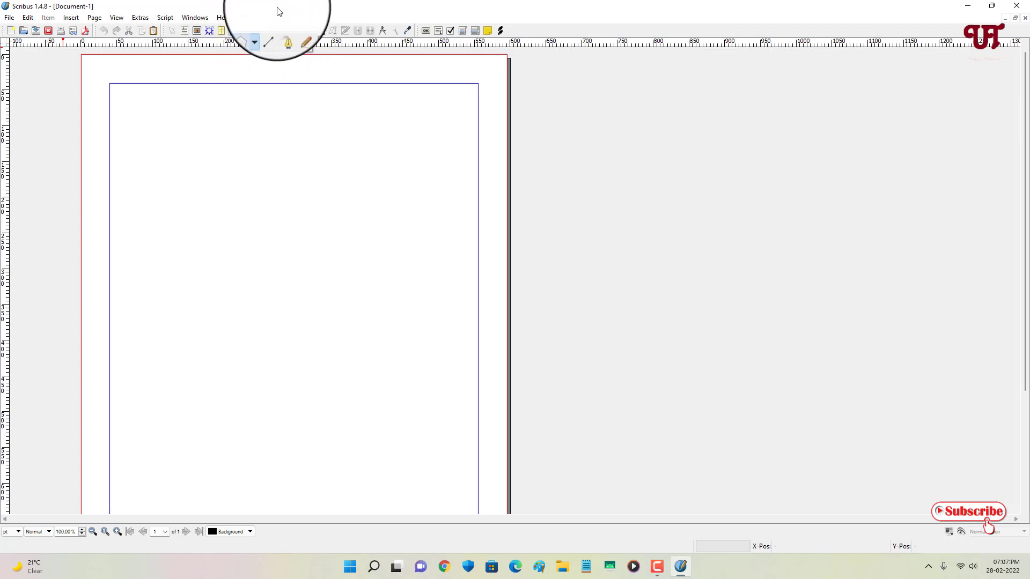
{"action": "left_click", "coordinate": [276, 11]}
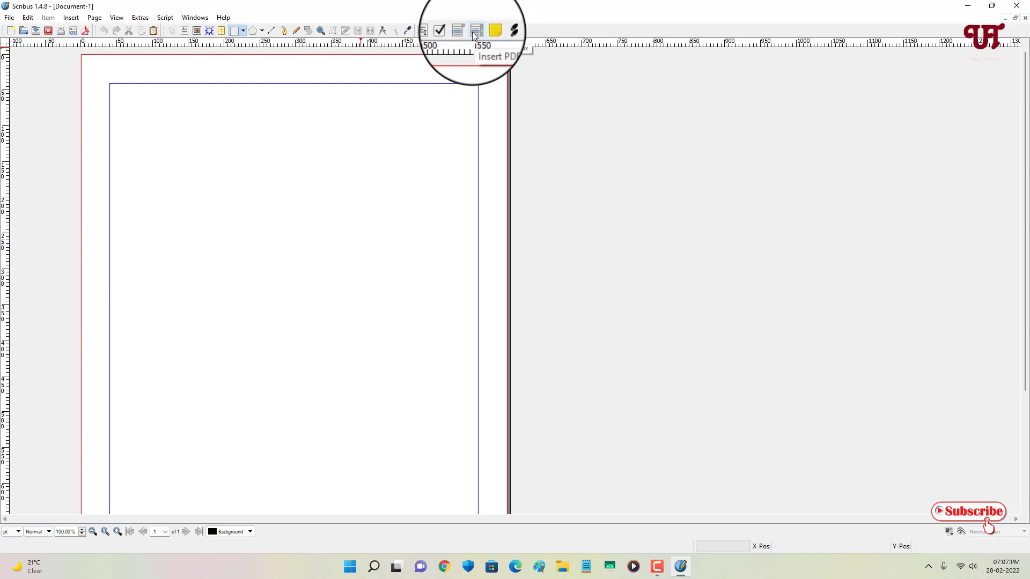
{"action": "left_click", "coordinate": [501, 33]}
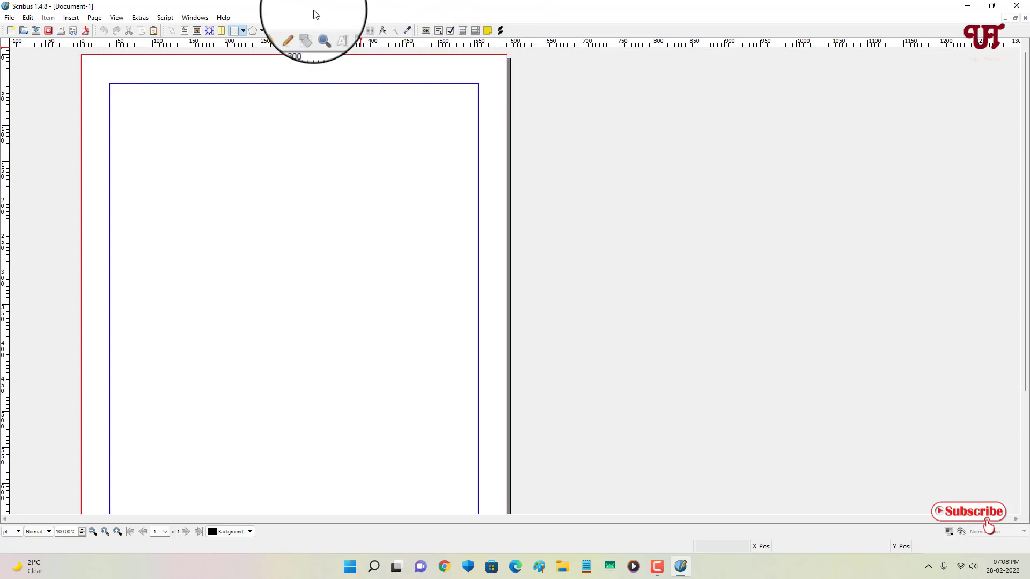
- Draw an image frame inside the page's upper-right margin corner and narrow it by moving its left edge inward
{"action": "left_click", "coordinate": [195, 31]}
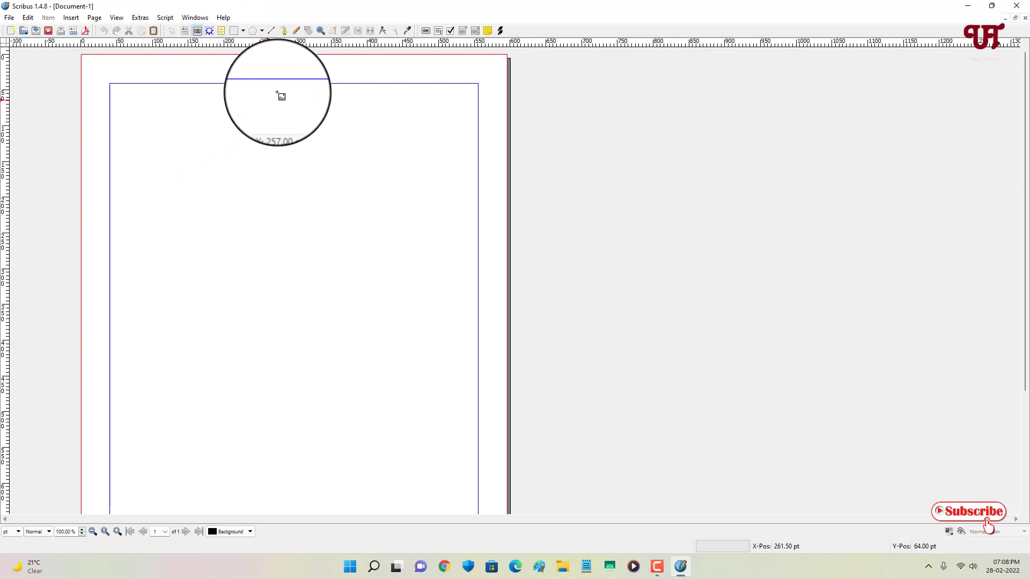
{"action": "left_click_drag", "start_coordinate": [283, 92], "coordinate": [470, 183]}
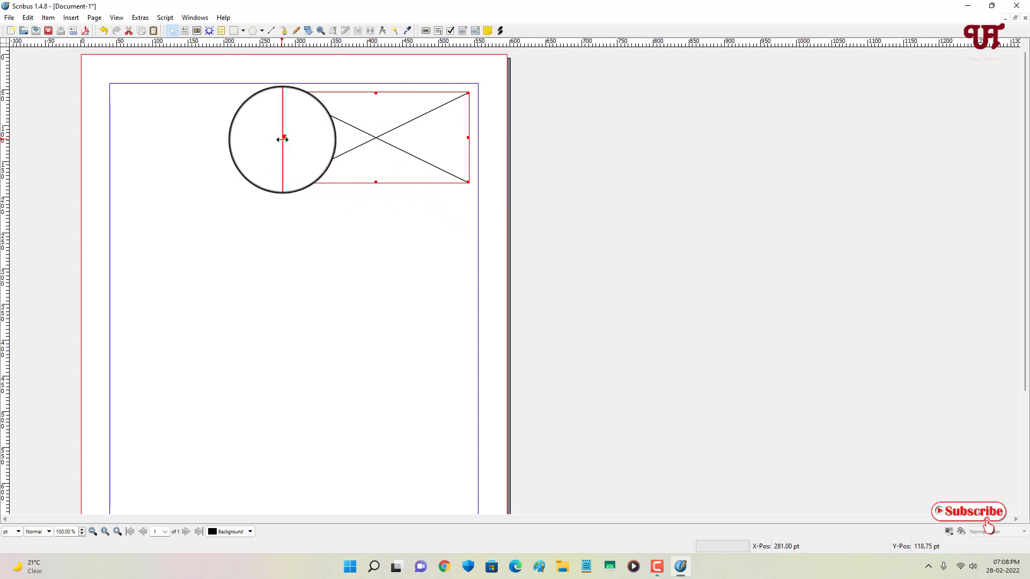
{"action": "left_click_drag", "start_coordinate": [282, 139], "coordinate": [331, 138]}
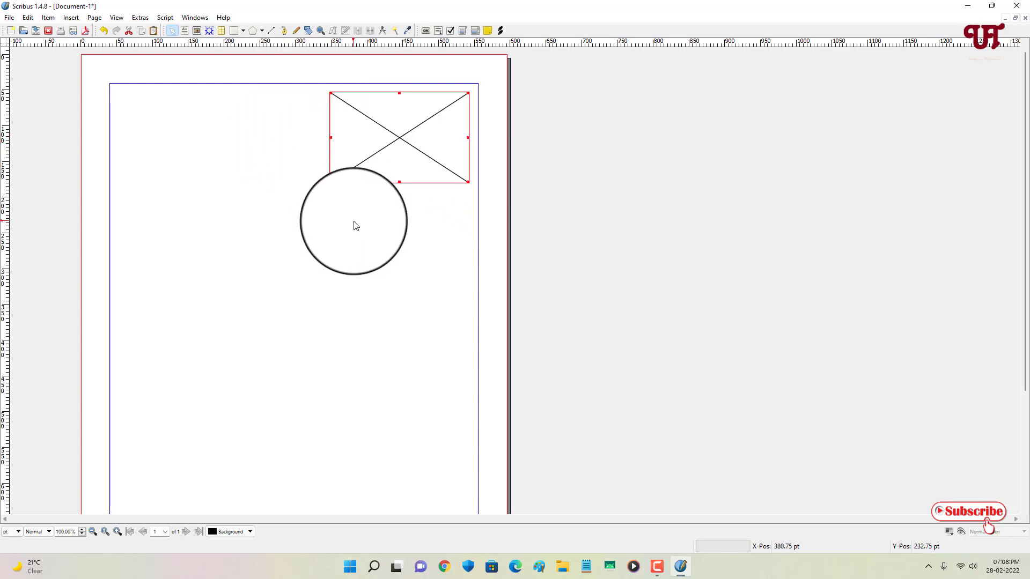
{"action": "left_click", "coordinate": [355, 226]}
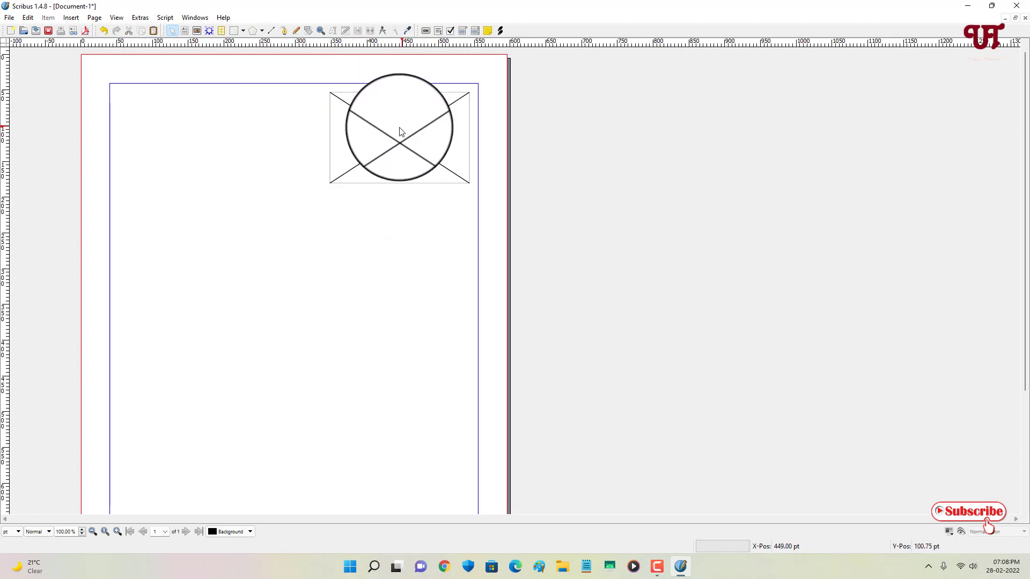
- Load picture.jpg from the Pictures folder into the image frame
{"action": "right_click", "coordinate": [401, 136]}
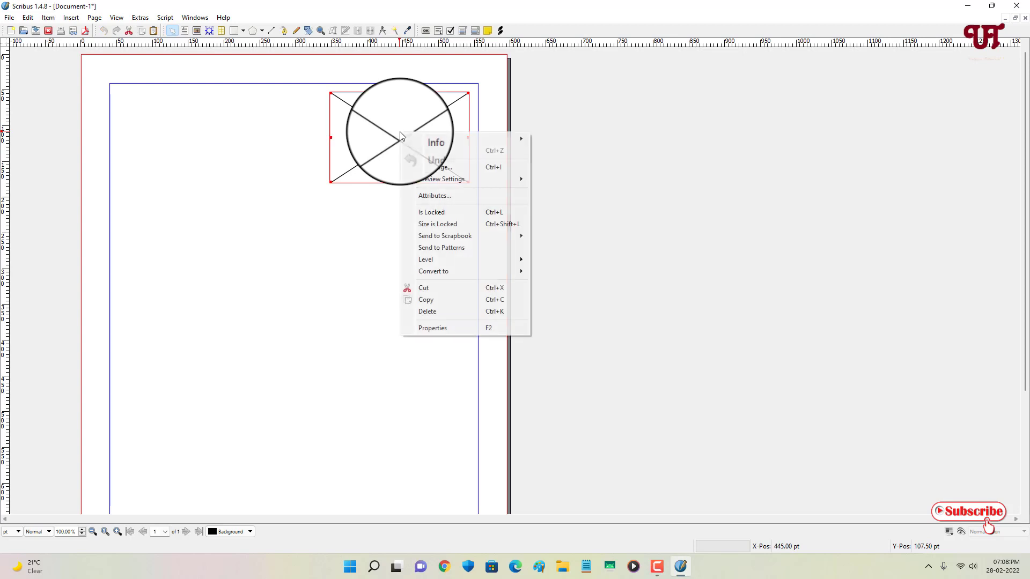
{"action": "left_click", "coordinate": [433, 164]}
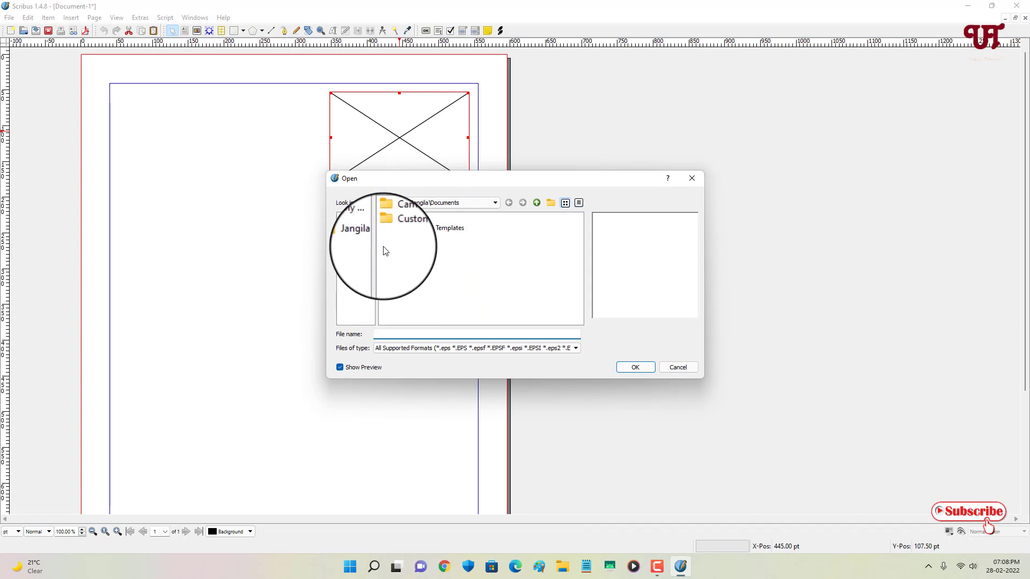
{"action": "left_click", "coordinate": [356, 217]}
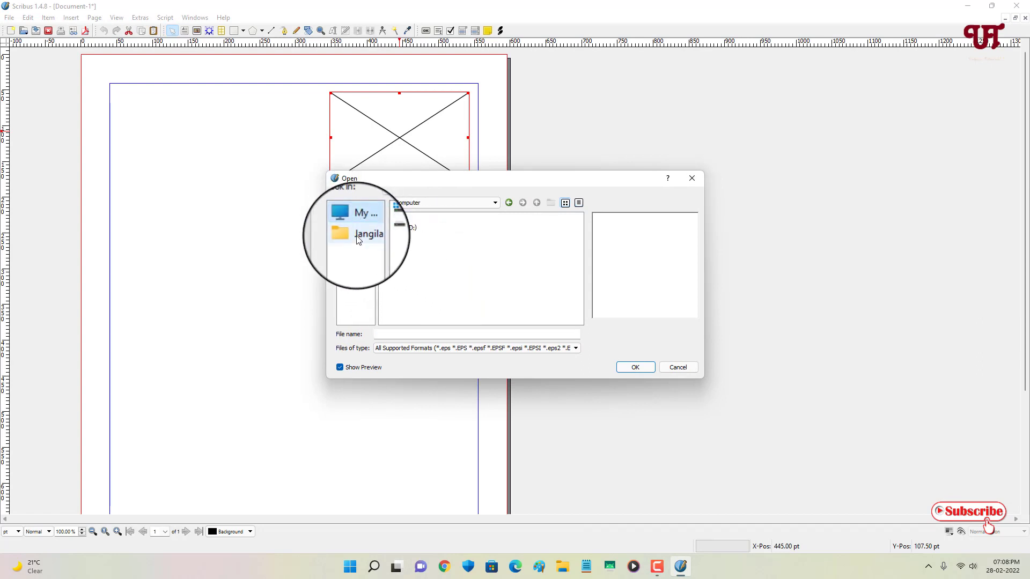
{"action": "left_click", "coordinate": [358, 236]}
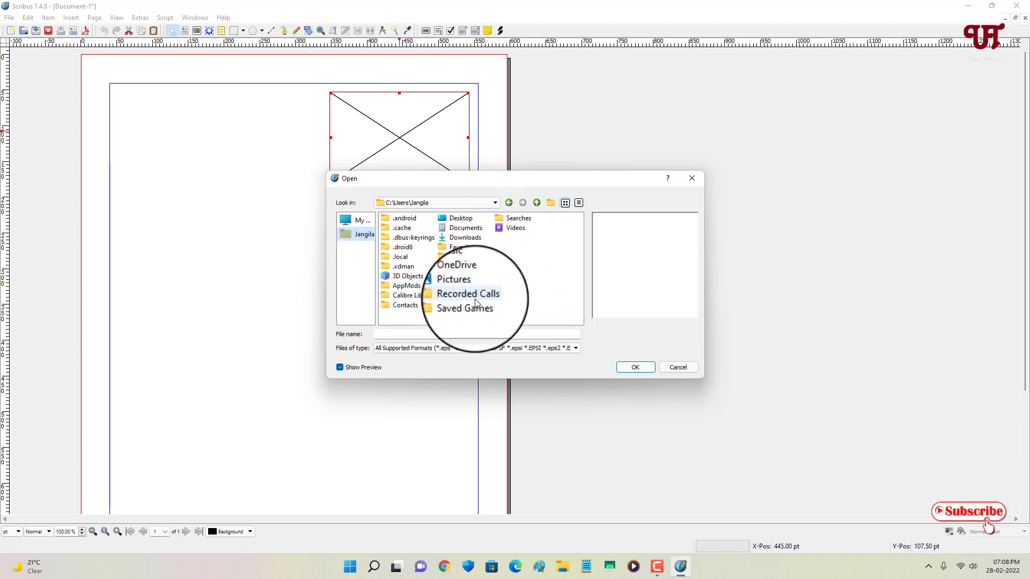
{"action": "double_click", "coordinate": [467, 286]}
{"action": "left_click", "coordinate": [413, 248]}
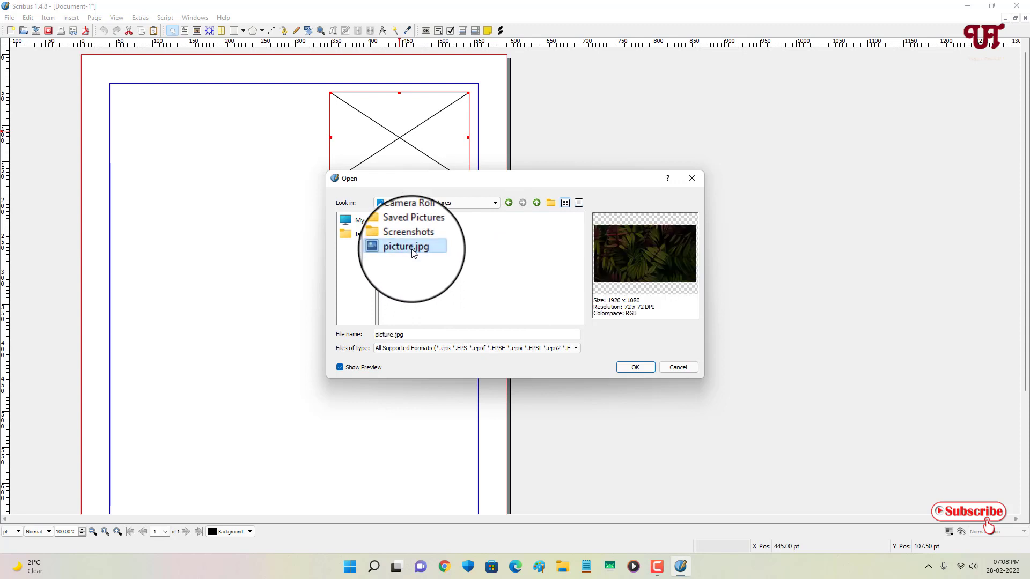
{"action": "left_click", "coordinate": [635, 367]}
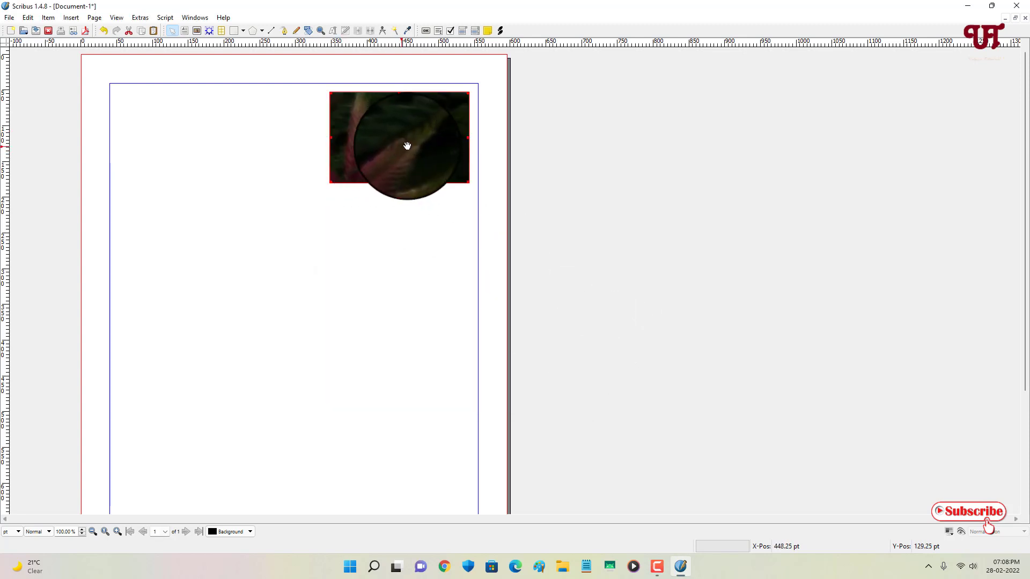
- Adjust the image to its frame and shorten the frame's bottom edge to meet the picture
{"action": "left_click_drag", "start_coordinate": [407, 146], "coordinate": [389, 147]}
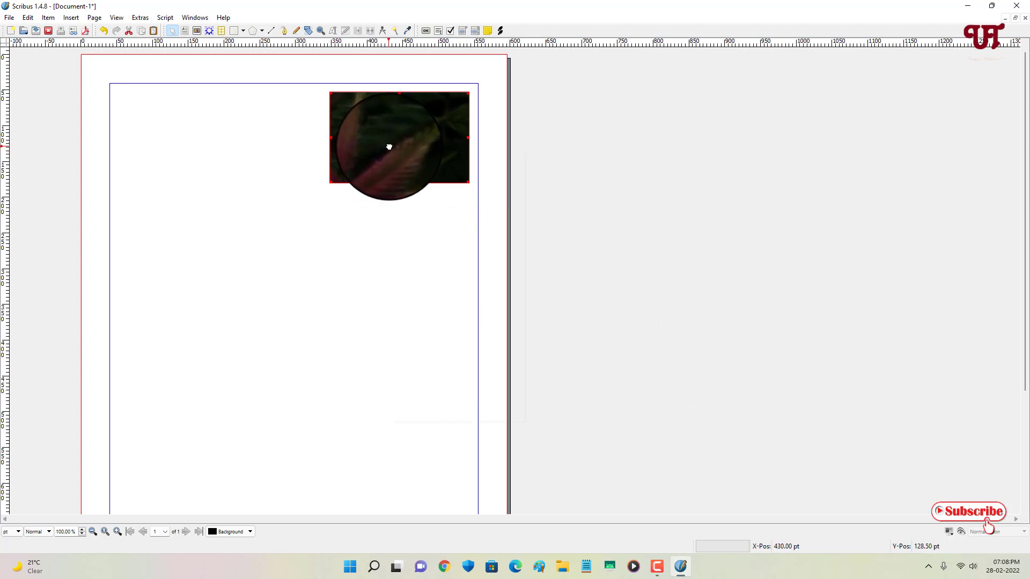
{"action": "right_click", "coordinate": [389, 147]}
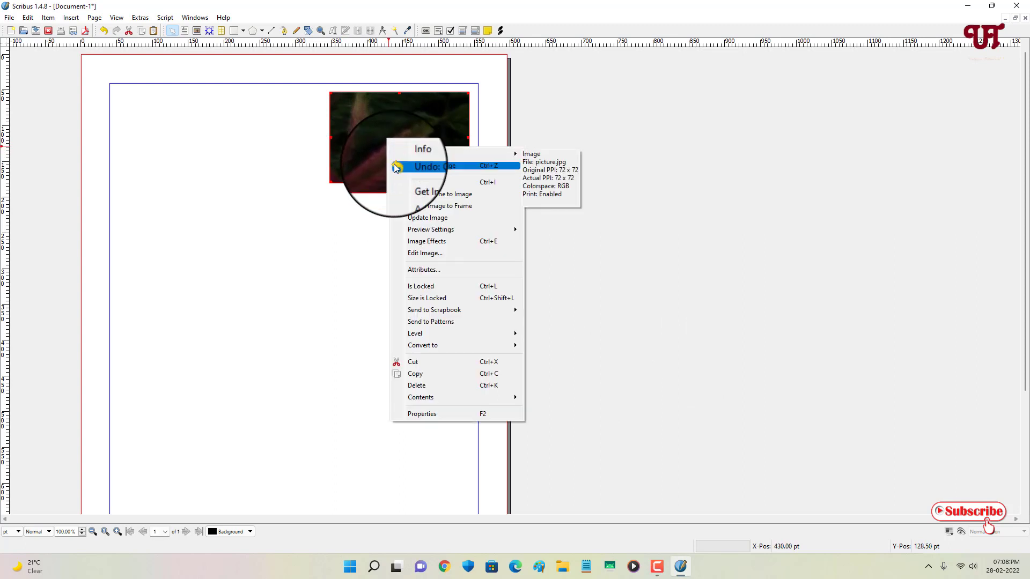
{"action": "left_click", "coordinate": [409, 206]}
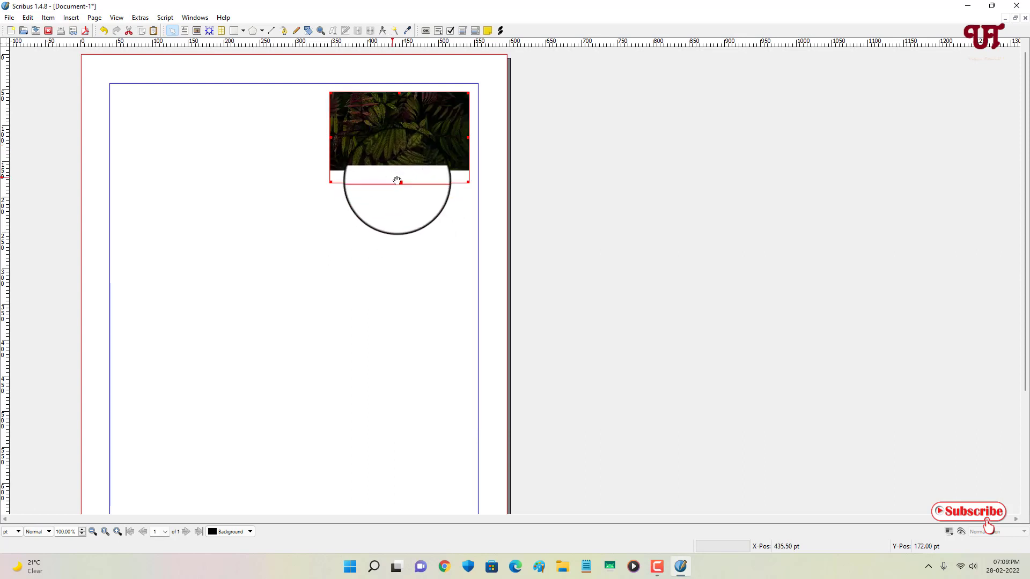
{"action": "left_click_drag", "start_coordinate": [395, 170], "coordinate": [397, 171]}
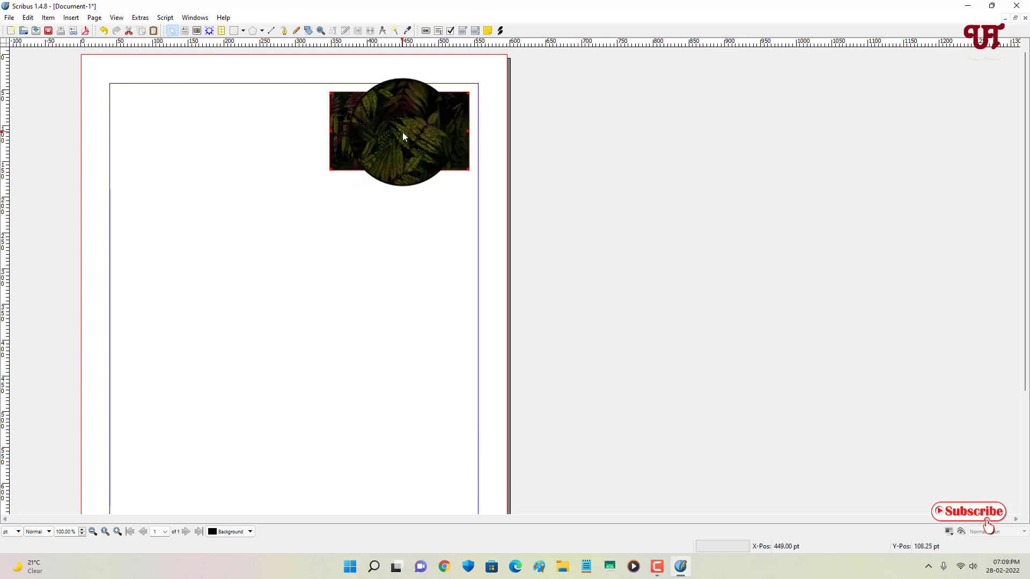
- Resize the frame slightly around the picture and reposition it near the page's upper-right margin corner
{"action": "left_click_drag", "start_coordinate": [403, 132], "coordinate": [314, 180]}
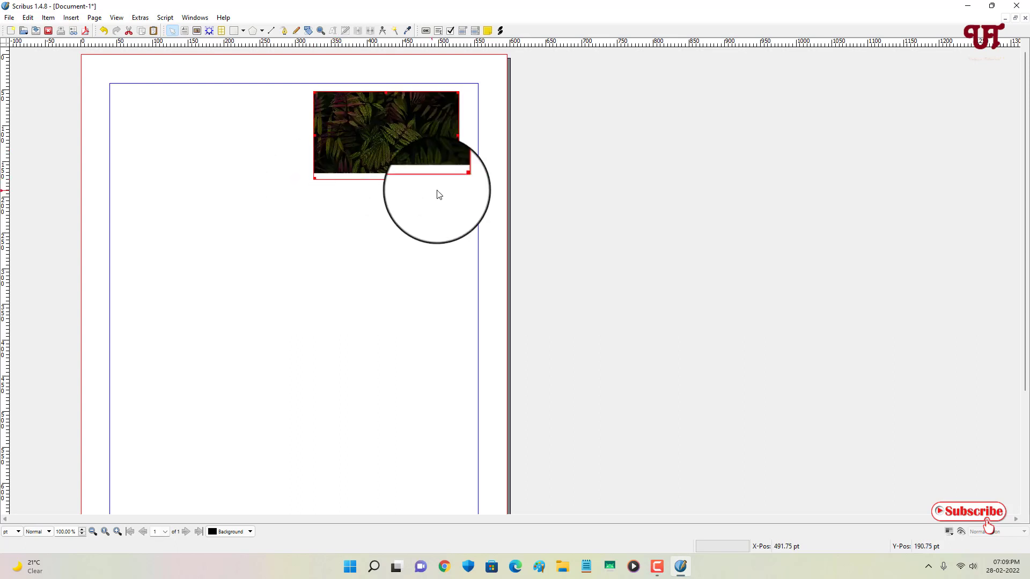
{"action": "left_click_drag", "start_coordinate": [386, 178], "coordinate": [385, 173]}
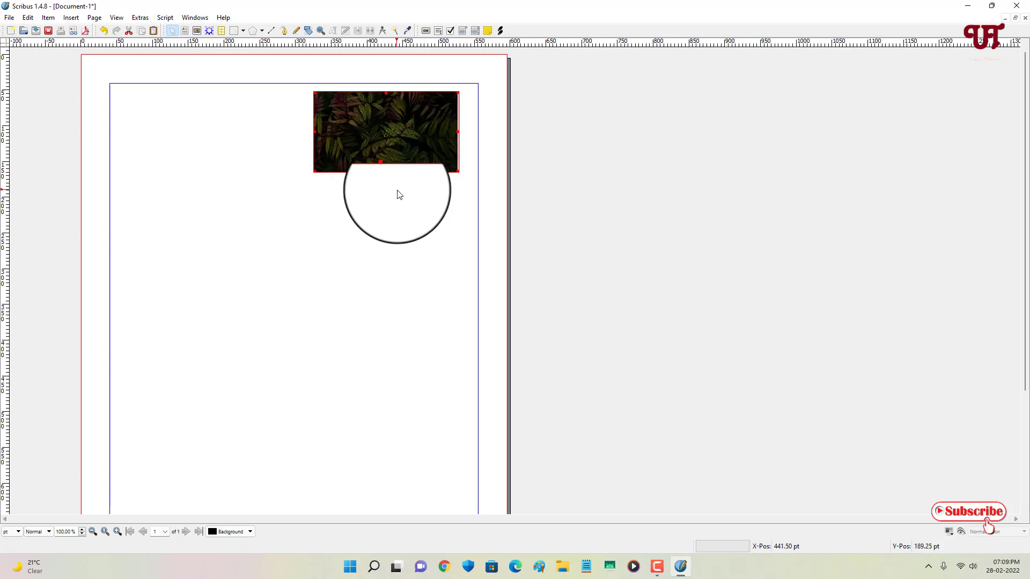
{"action": "left_click_drag", "start_coordinate": [460, 131], "coordinate": [418, 143]}
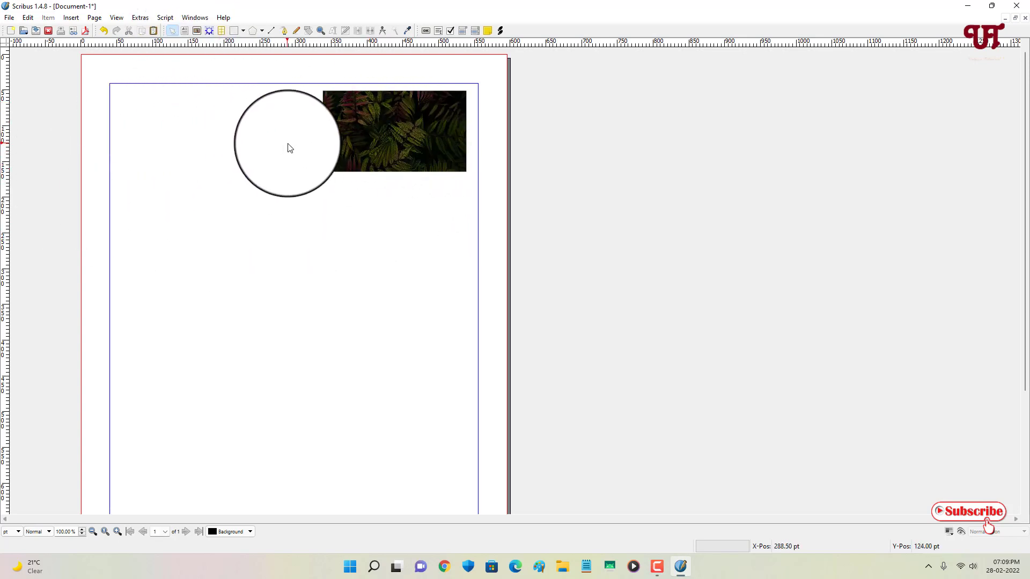
- Add a text frame between the left margin and the picture, reading "This is a sample picture."
{"action": "left_click", "coordinate": [184, 31]}
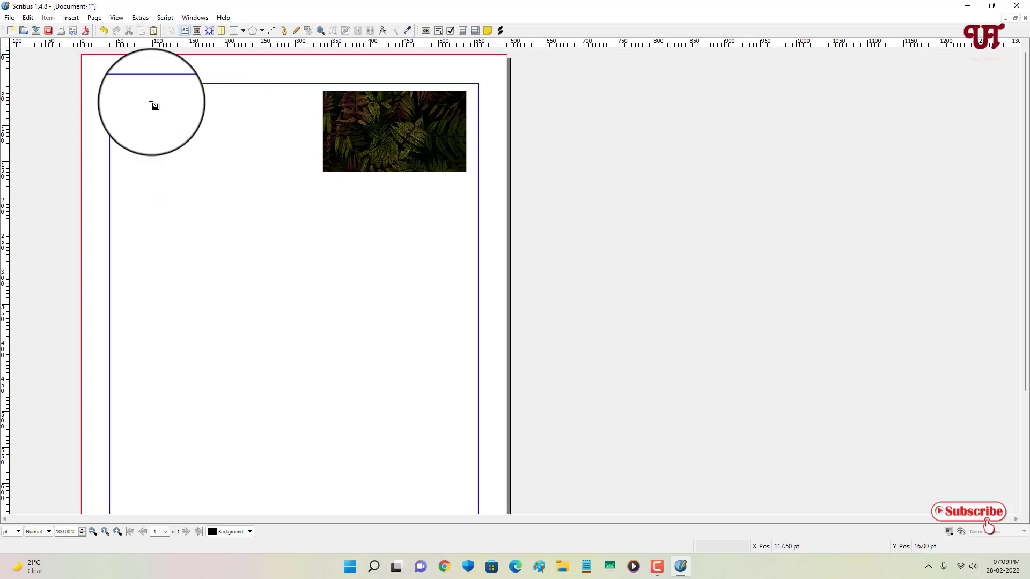
{"action": "left_click_drag", "start_coordinate": [113, 90], "coordinate": [317, 172]}
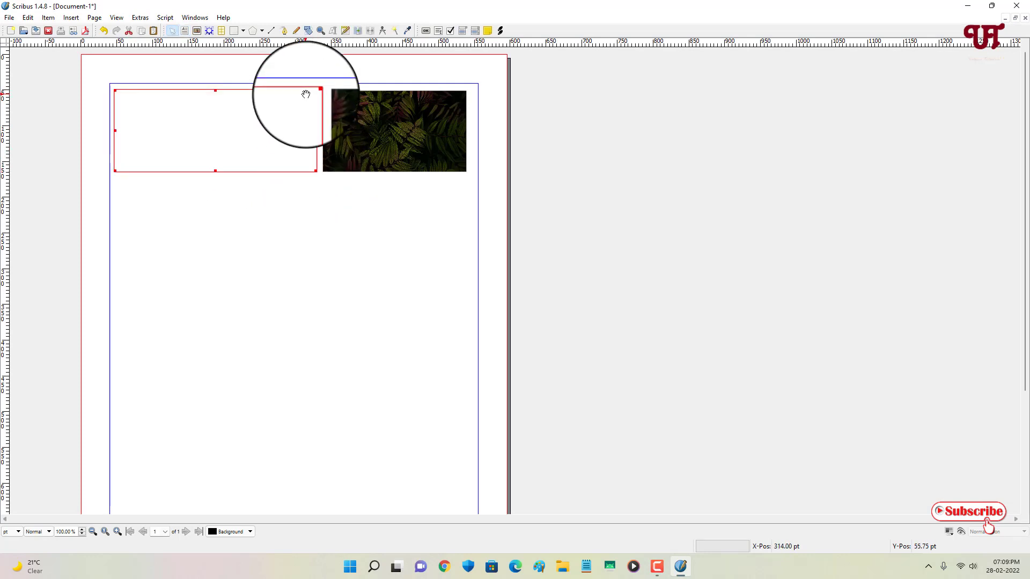
{"action": "double_click", "coordinate": [143, 99]}
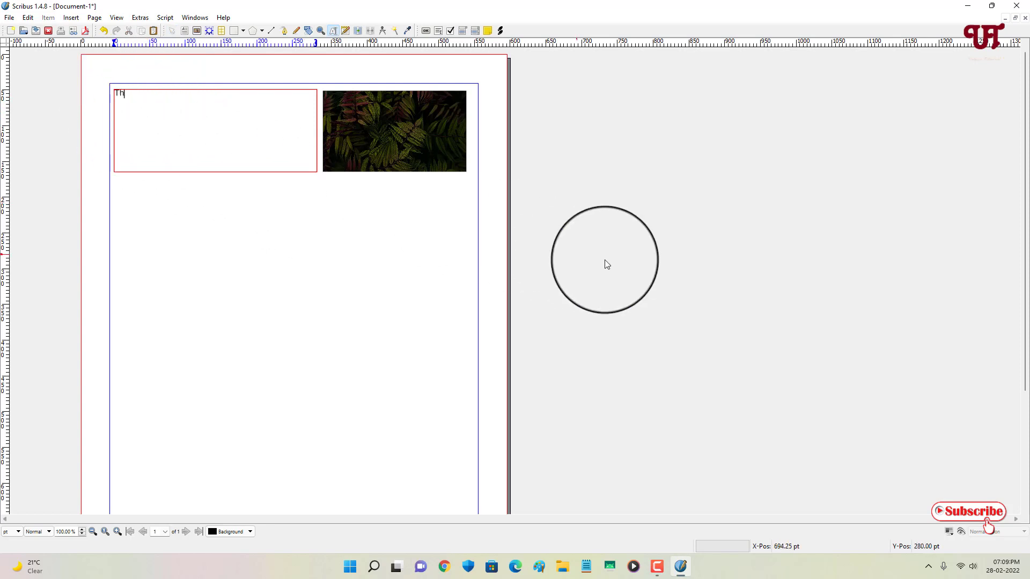
{"action": "type", "text": "s is a sample pictui"}
{"action": "left_click", "coordinate": [292, 239]}
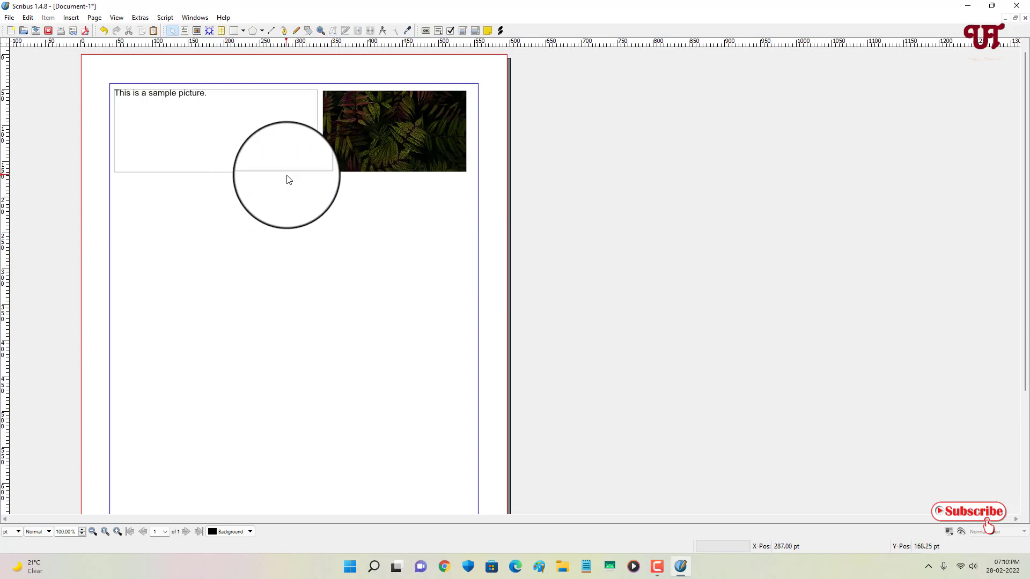
- Insert a table with 5 rows and 5 columns below the text frame and picture, spanning both
{"action": "left_click", "coordinate": [222, 31]}
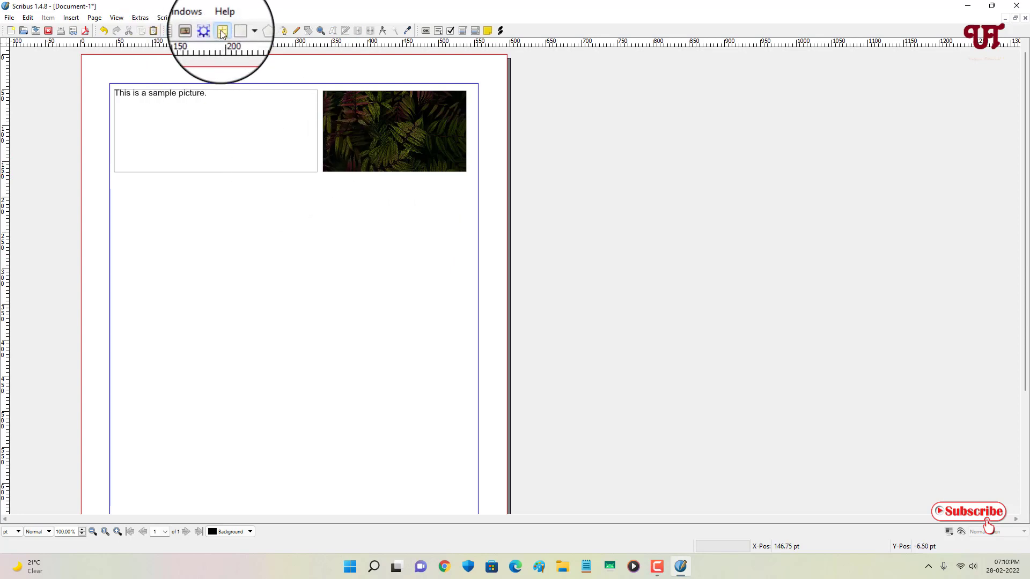
{"action": "left_click_drag", "start_coordinate": [116, 180], "coordinate": [466, 286]}
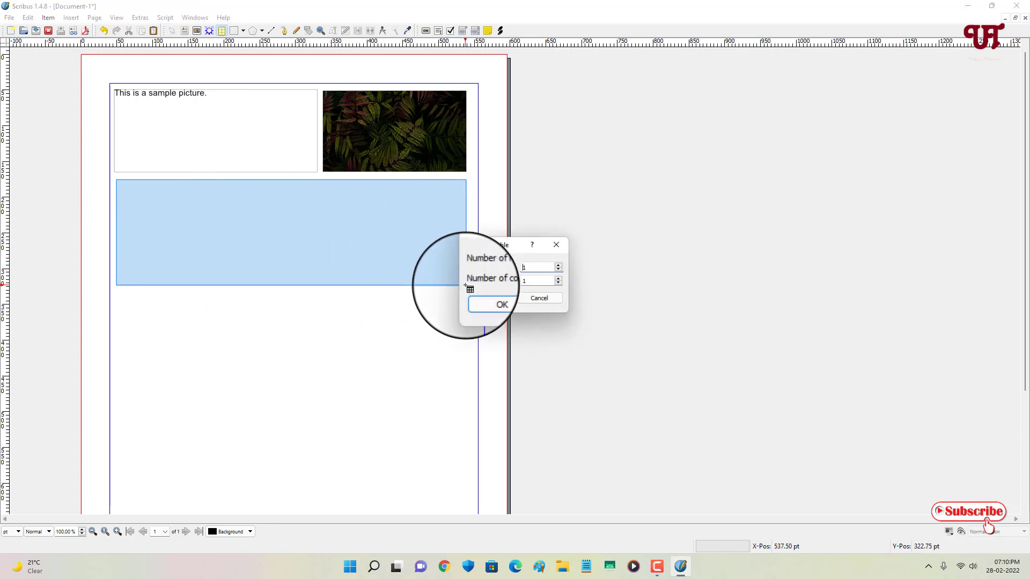
{"action": "double_click", "coordinate": [523, 267]}
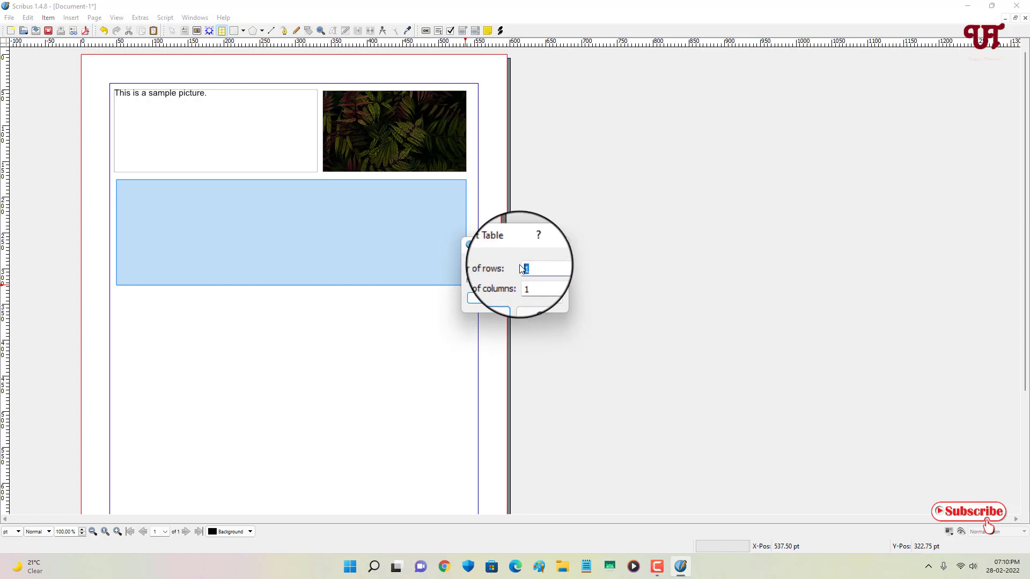
{"action": "type", "text": "5"}
{"action": "key", "text": "Tab"}
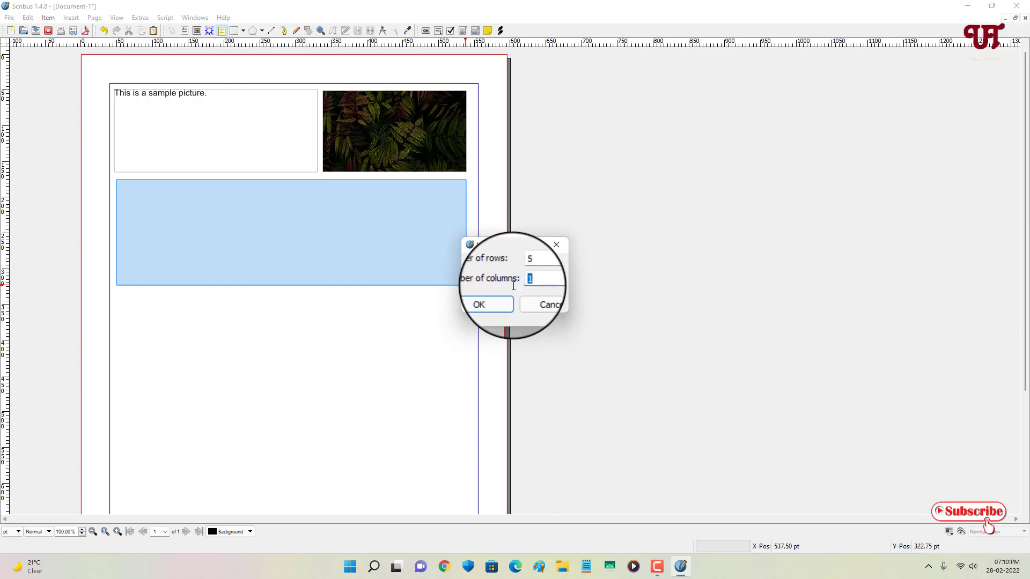
{"action": "type", "text": "5"}
{"action": "left_click", "coordinate": [501, 301]}
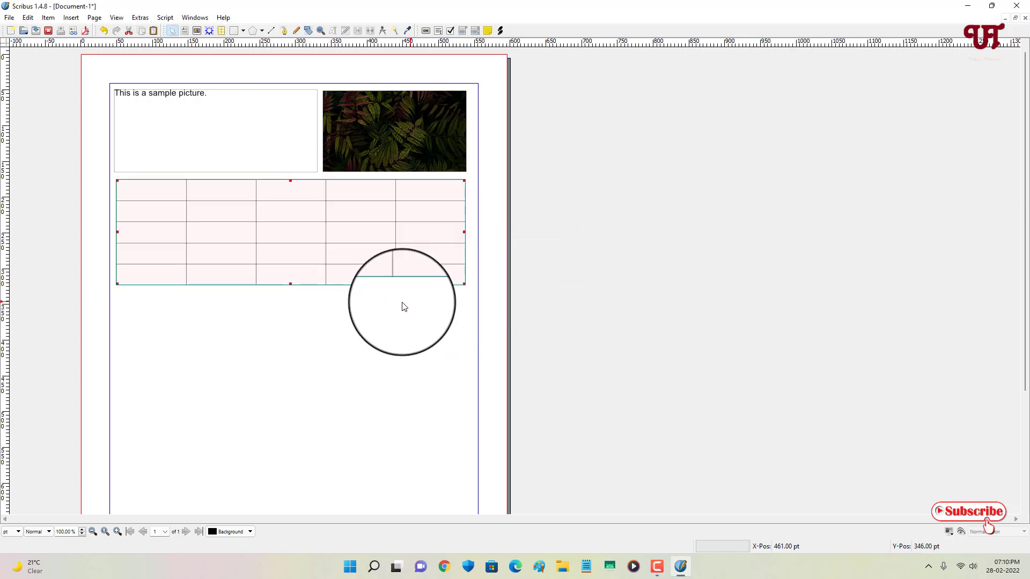
{"action": "left_click", "coordinate": [403, 306]}
{"action": "left_click", "coordinate": [148, 187]}
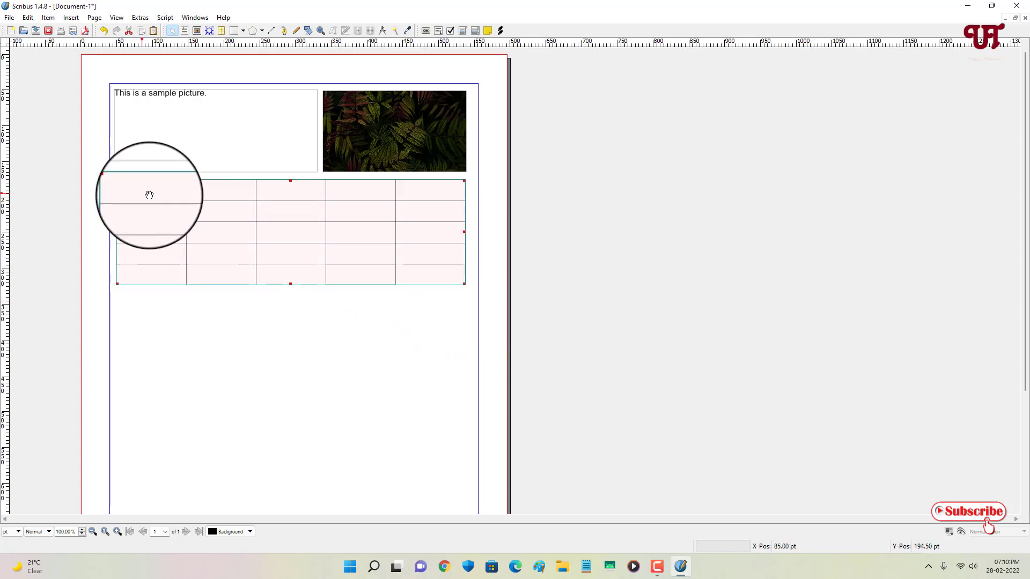
{"action": "left_click", "coordinate": [350, 325]}
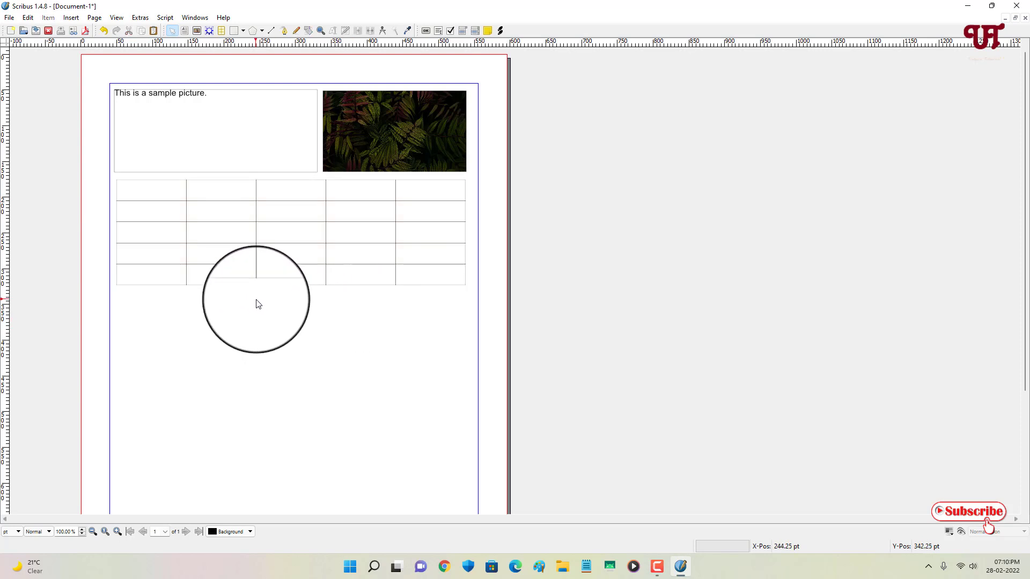
{"action": "scroll", "coordinate": [258, 304], "scroll_direction": "down", "scroll_amount": 3}
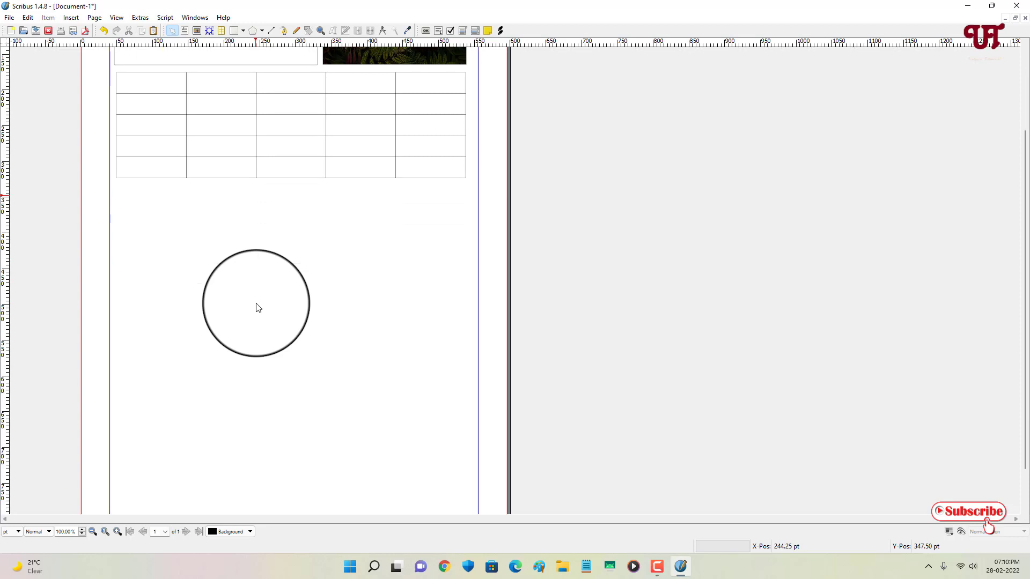
{"action": "scroll", "coordinate": [258, 307], "scroll_direction": "down", "scroll_amount": 2}
{"action": "scroll", "coordinate": [258, 307], "scroll_direction": "up", "scroll_amount": 3}
{"action": "scroll", "coordinate": [258, 308], "scroll_direction": "up", "scroll_amount": 2}
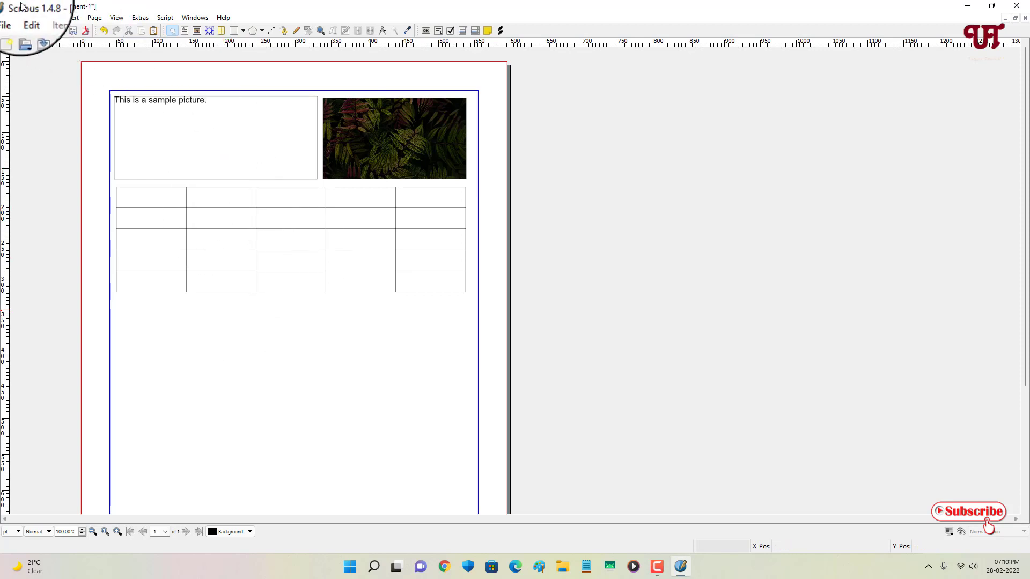
- Export all pages of the document as Document-1.pdf in the user's Pictures folder, keeping the default PDF options
{"action": "left_click", "coordinate": [6, 22]}
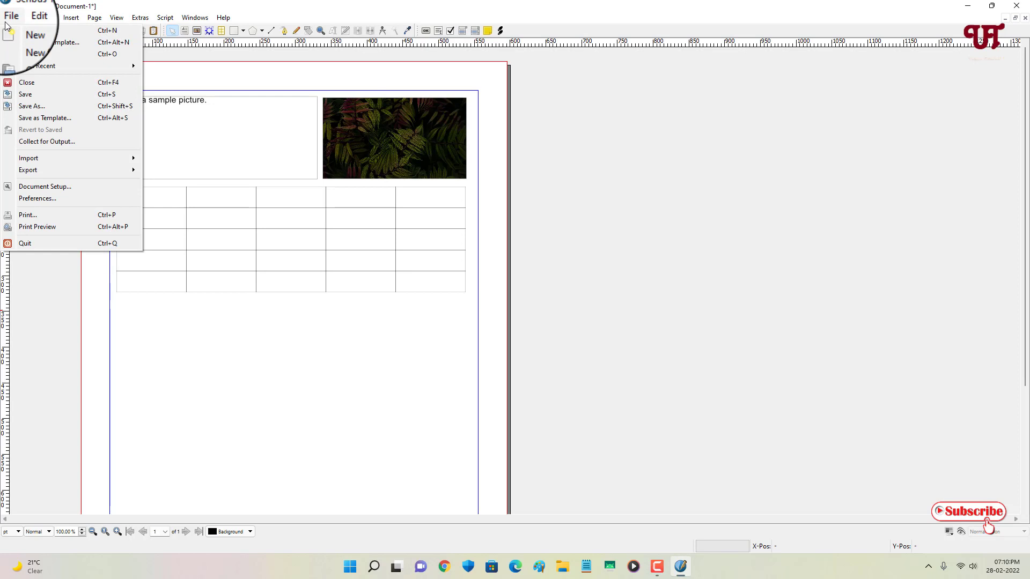
{"action": "mouse_move", "coordinate": [45, 173]}
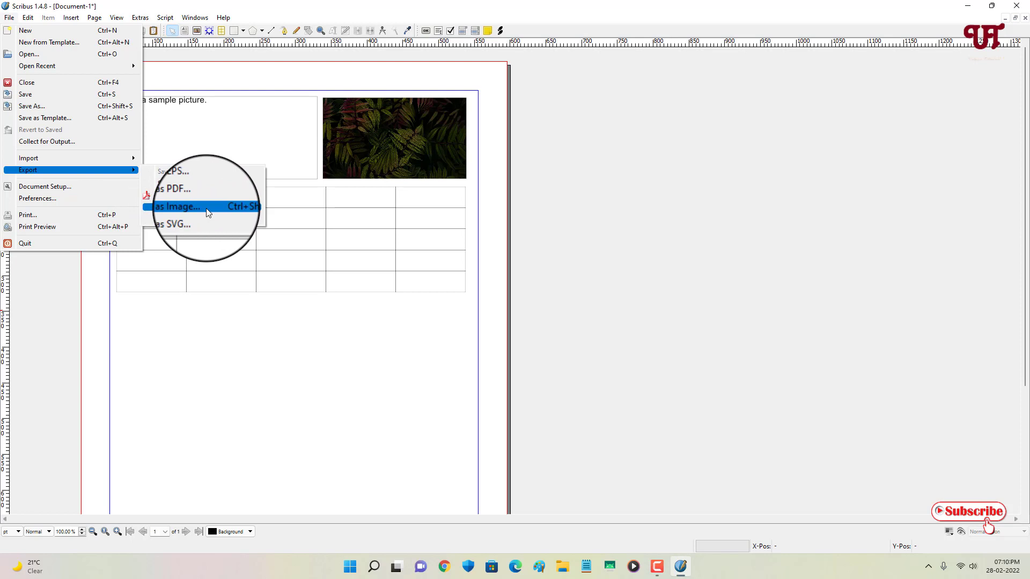
{"action": "left_click", "coordinate": [177, 198]}
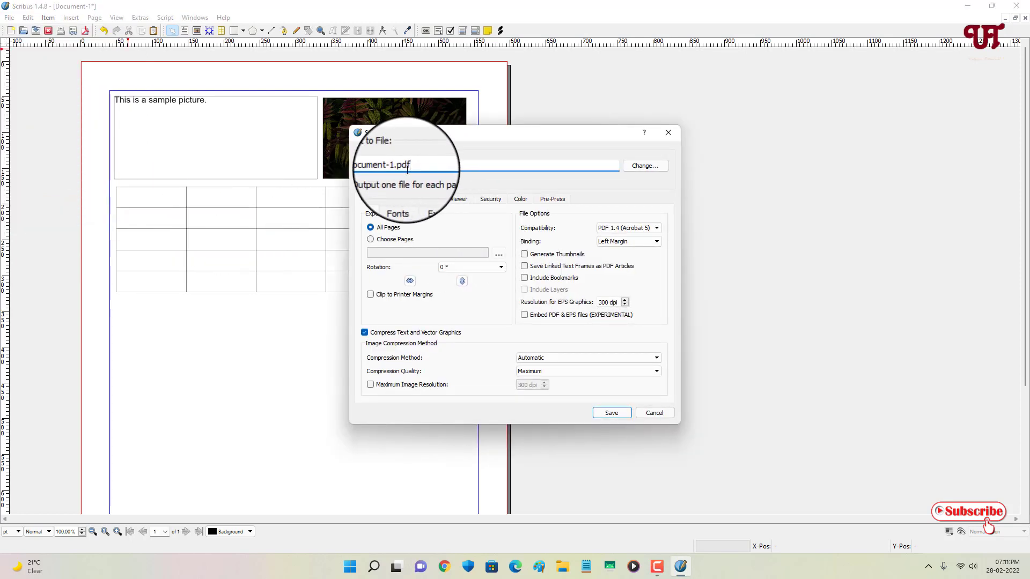
{"action": "left_click", "coordinate": [636, 168]}
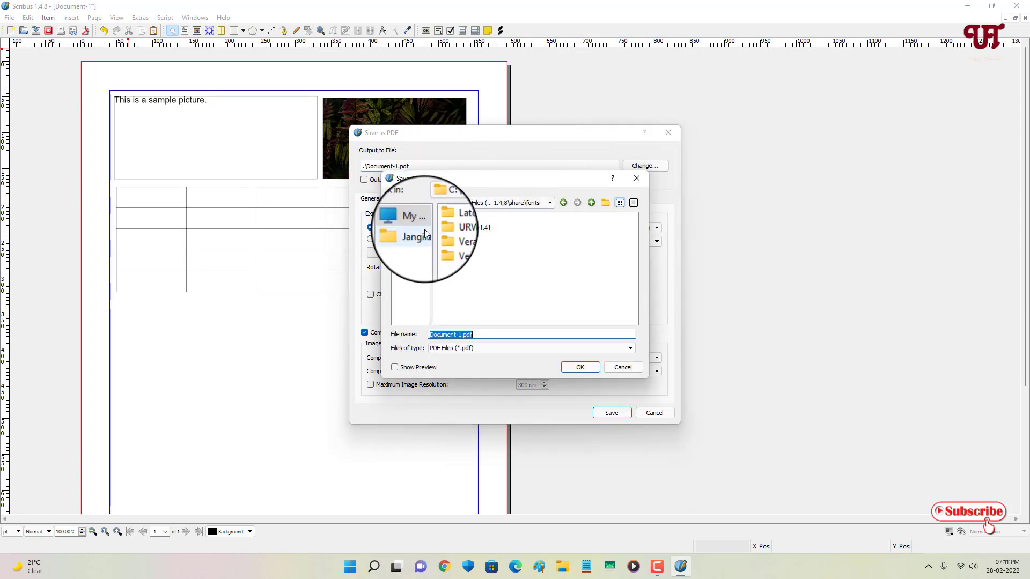
{"action": "left_click", "coordinate": [420, 234]}
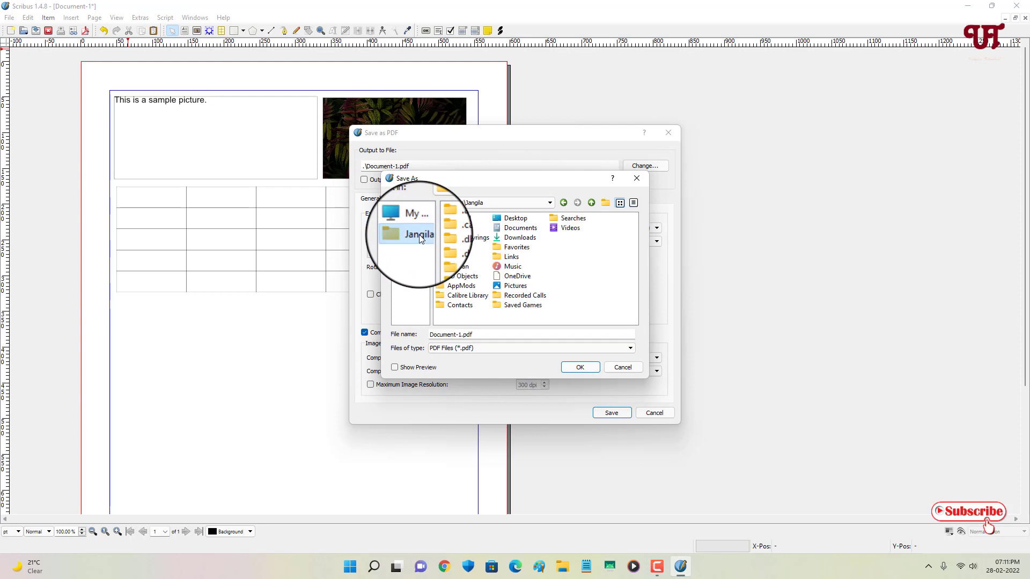
{"action": "double_click", "coordinate": [510, 286]}
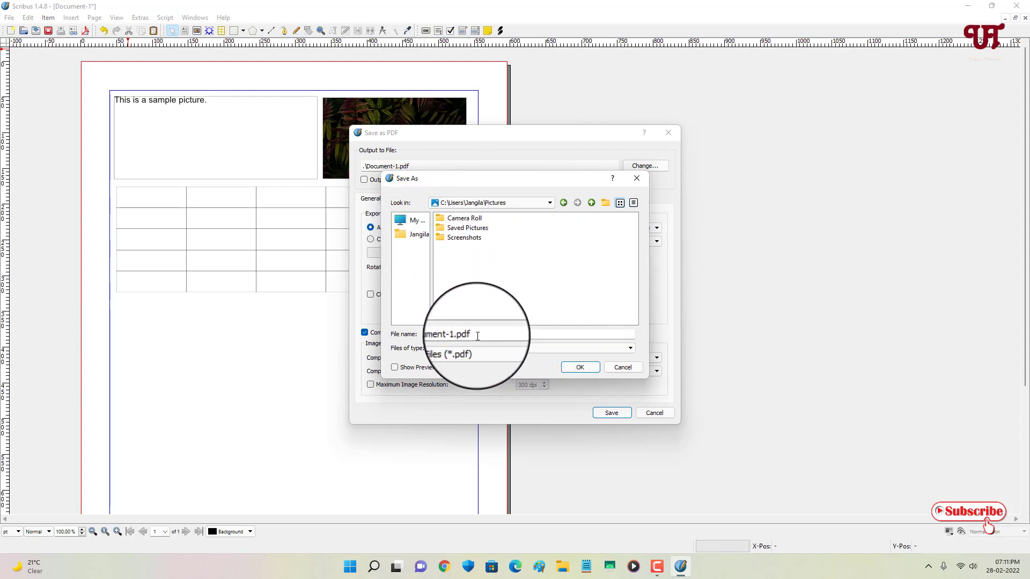
{"action": "left_click", "coordinate": [574, 369]}
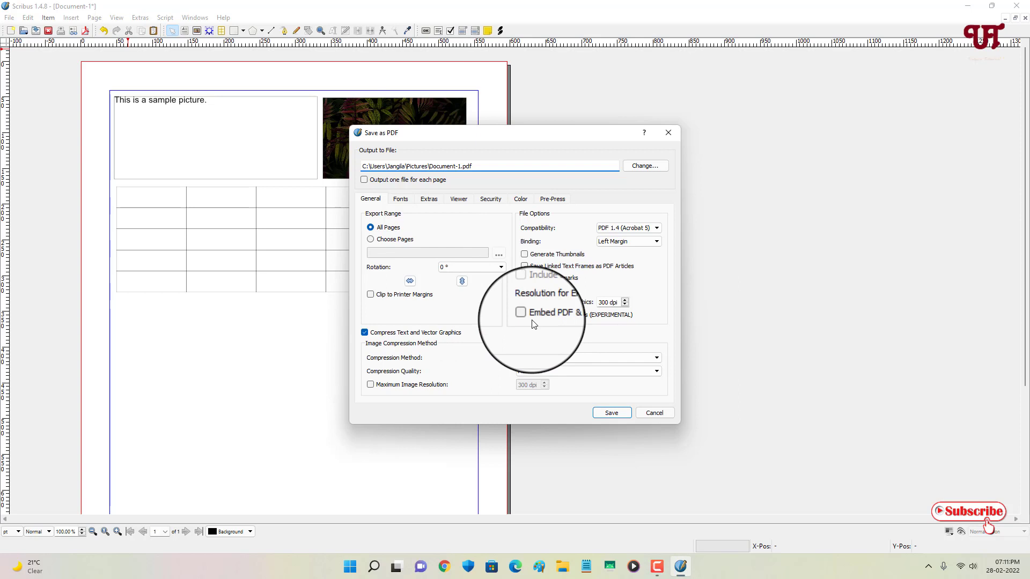
{"action": "left_click", "coordinate": [615, 414]}
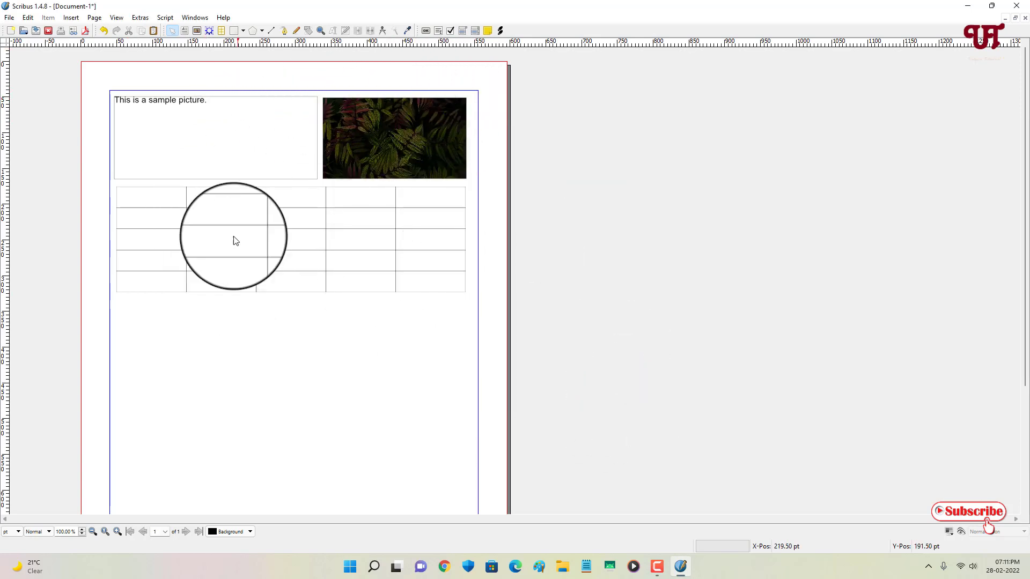
- Switch to File Explorer, open Document-1.pdf from the Pictures folder to examine the exported page in a maximized viewer, and close both windows
{"action": "left_click", "coordinate": [967, 6]}
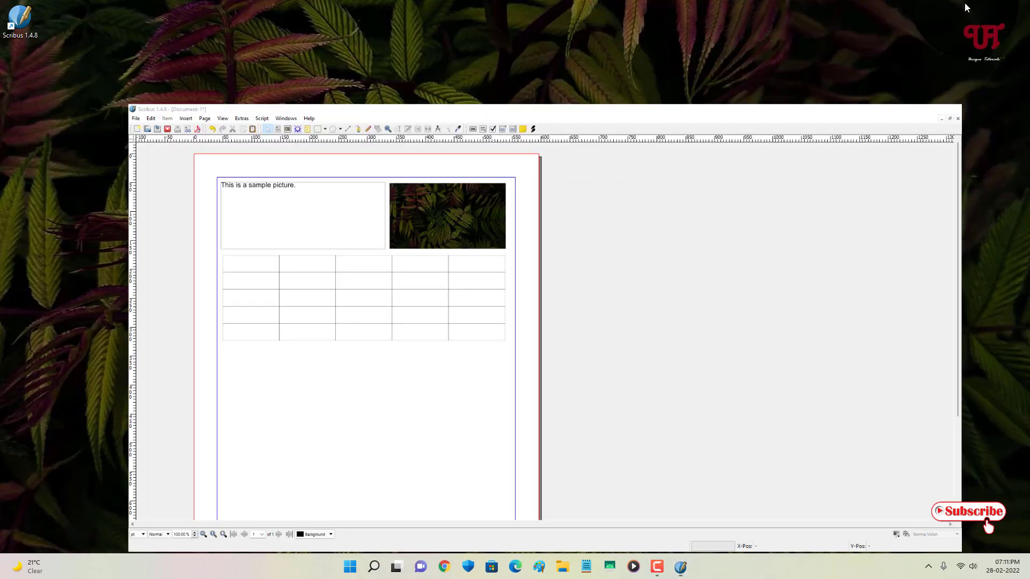
{"action": "left_click", "coordinate": [562, 567]}
{"action": "left_click", "coordinate": [577, 214]}
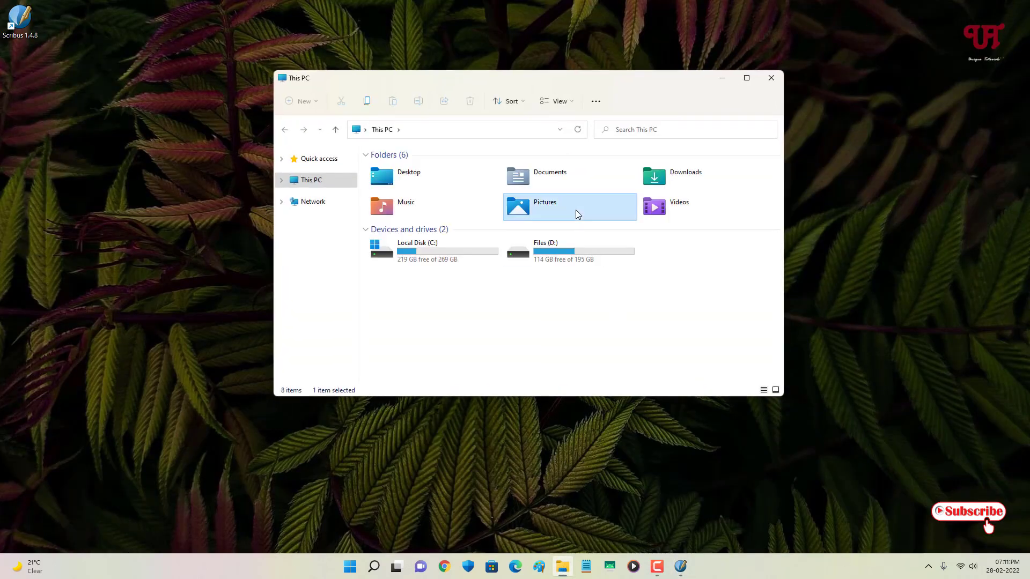
{"action": "double_click", "coordinate": [577, 214]}
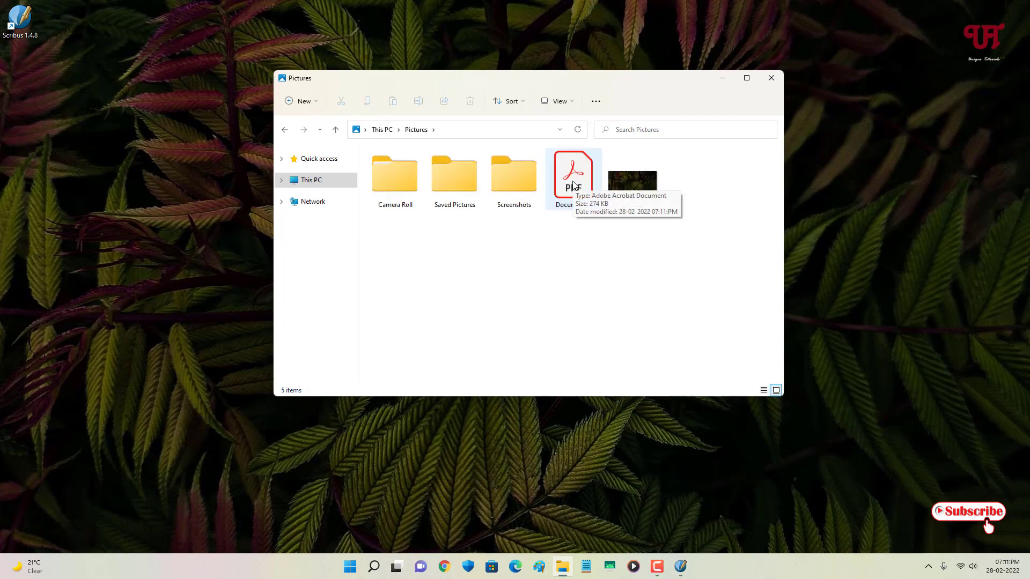
{"action": "left_click", "coordinate": [573, 186]}
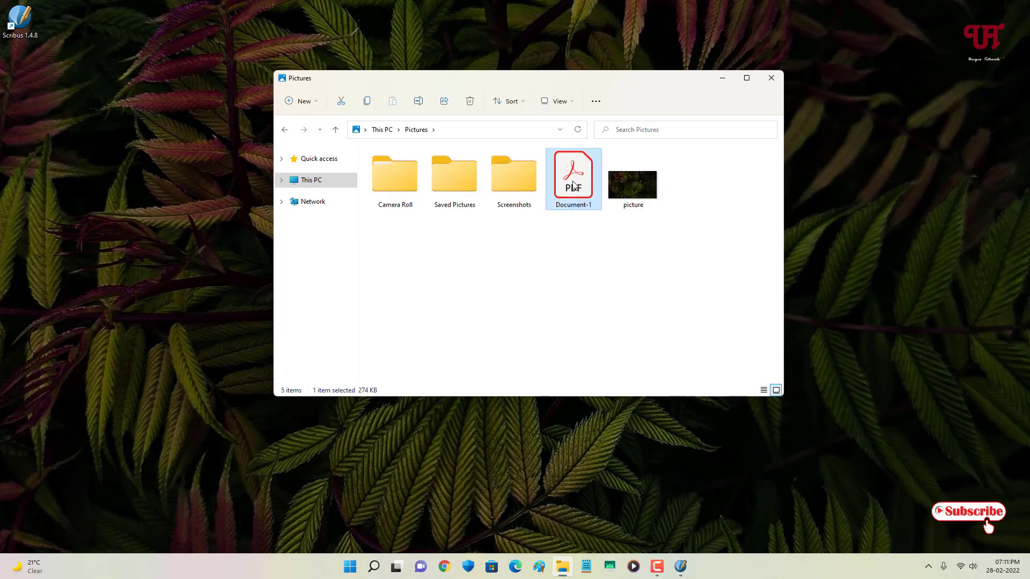
{"action": "double_click", "coordinate": [573, 186]}
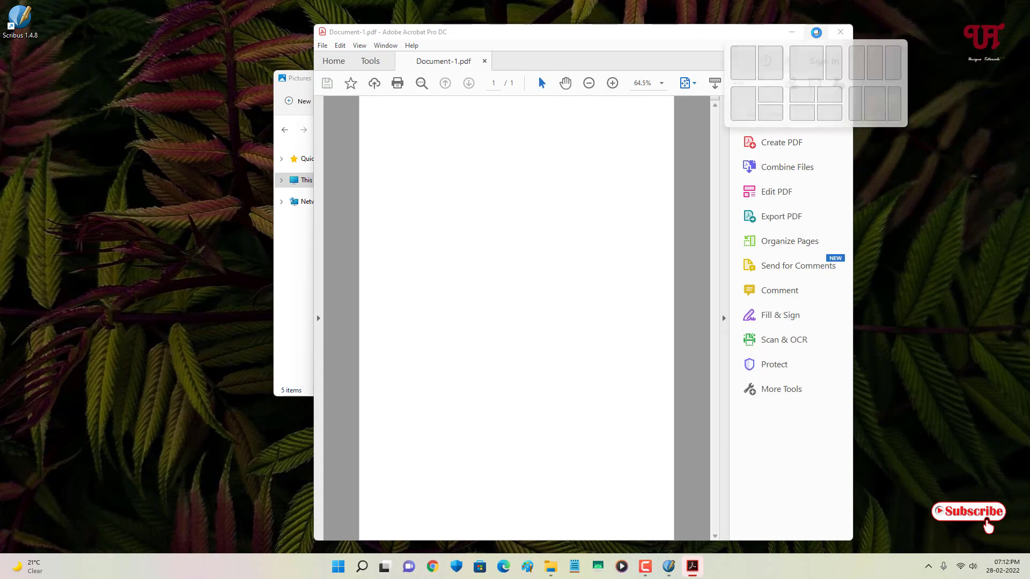
{"action": "left_click", "coordinate": [816, 32]}
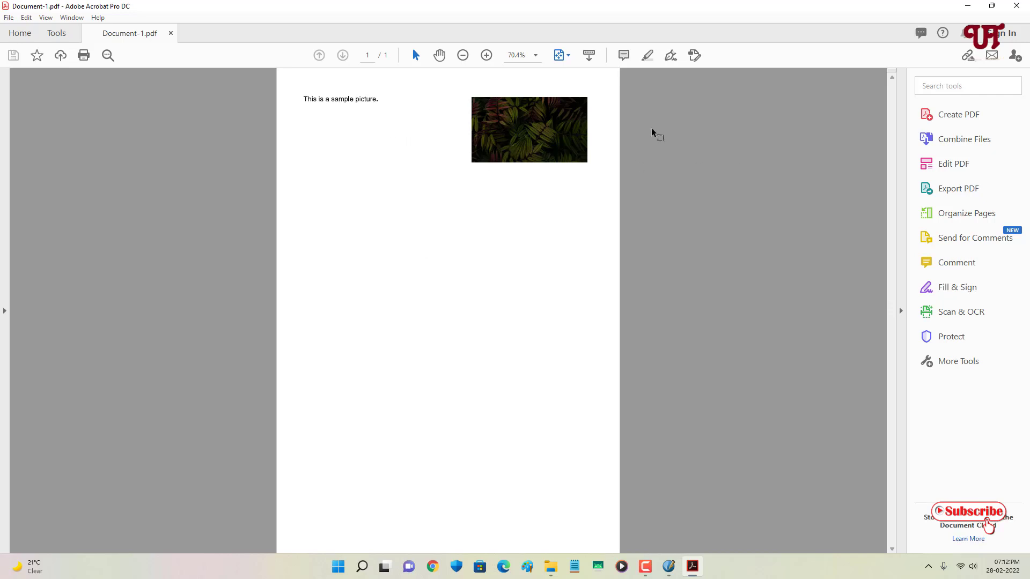
{"action": "left_click", "coordinate": [1002, 10]}
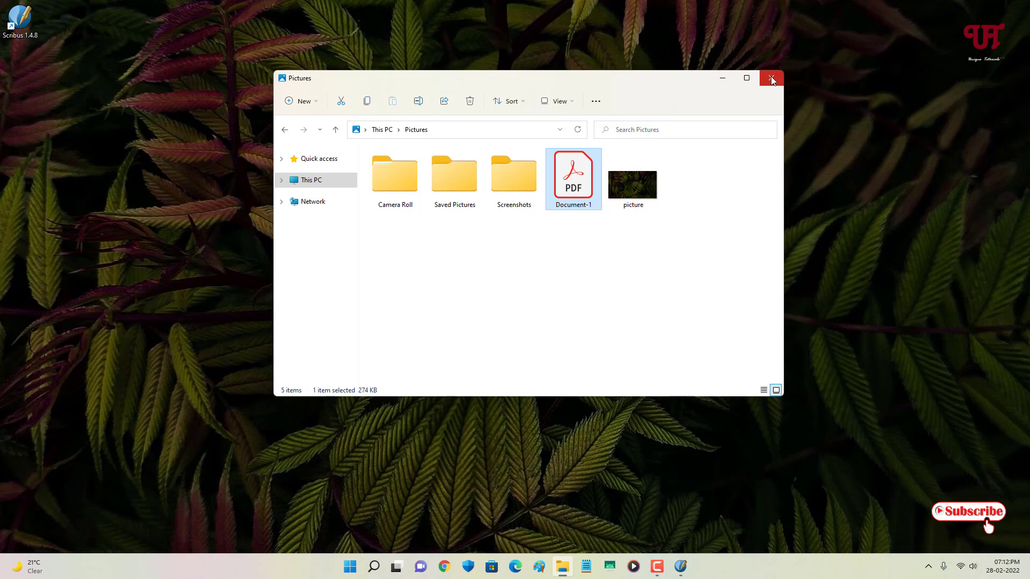
{"action": "left_click", "coordinate": [771, 79]}
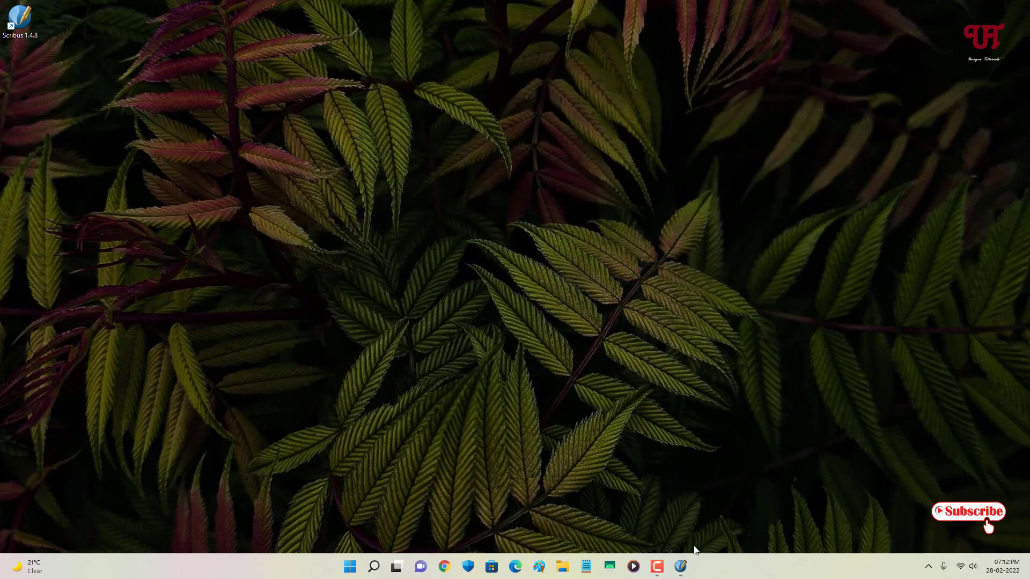
- Switch back to Scribus and quit it, discarding the unsaved changes to Document-1
{"action": "left_click", "coordinate": [680, 567]}
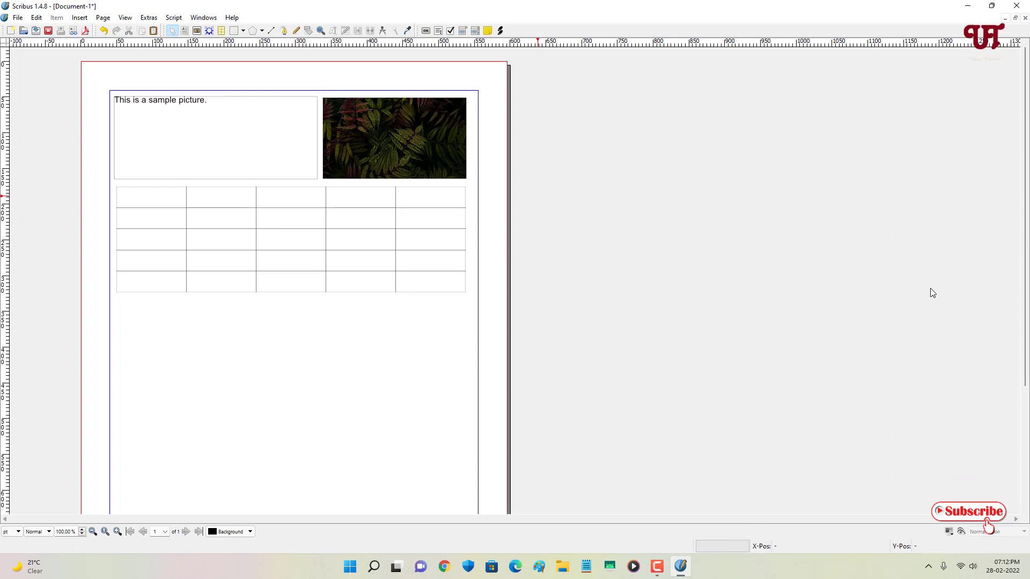
{"action": "left_click", "coordinate": [1016, 7]}
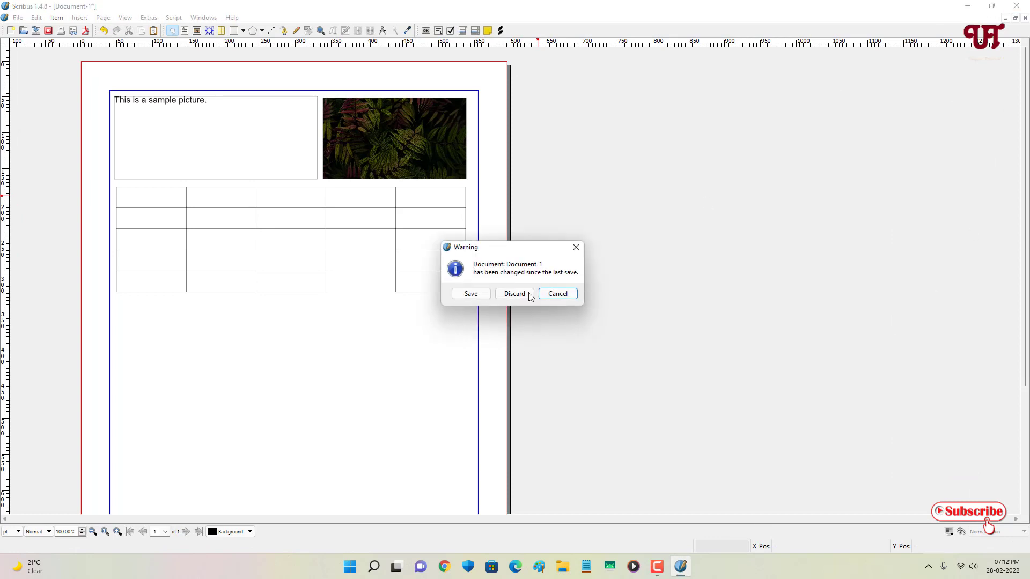
{"action": "left_click", "coordinate": [508, 294]}
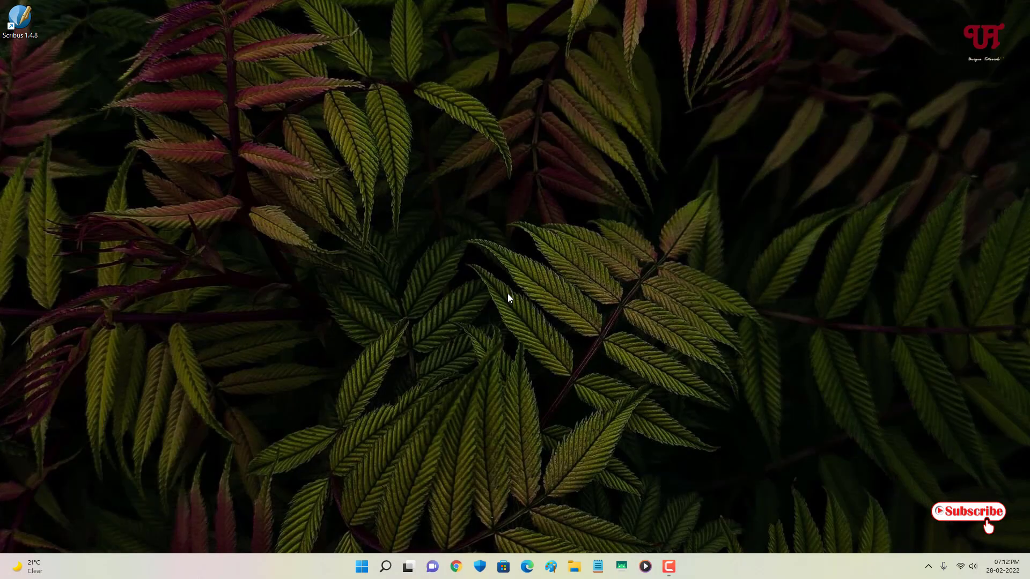